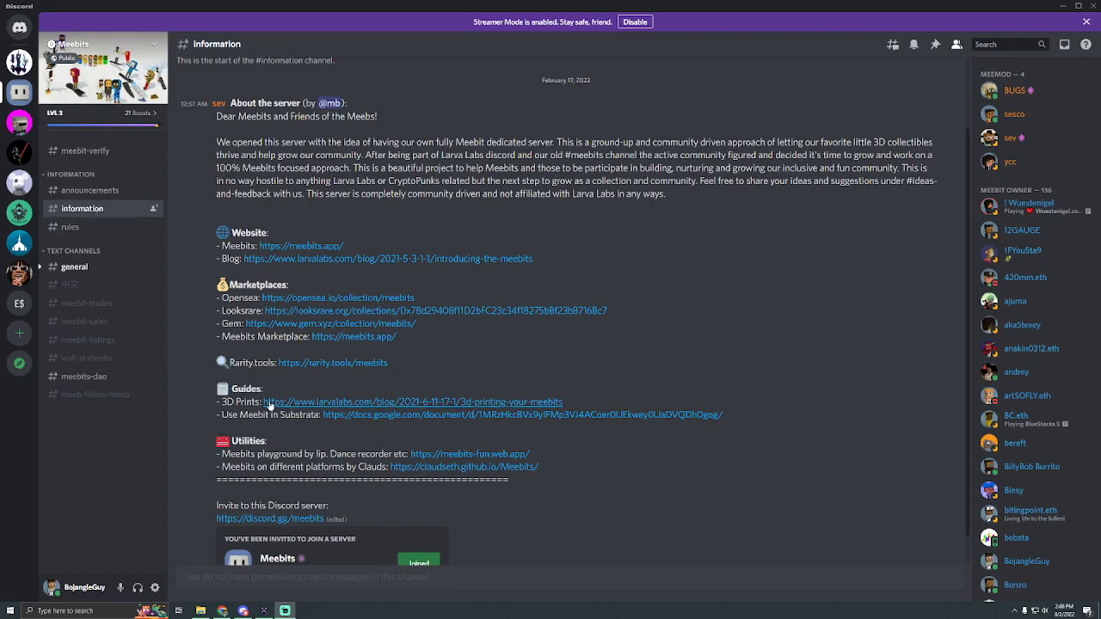
# Step: Open the Larva Labs 3D printing guide and scroll to its 3D Printable Models section
pyautogui.click(283, 402)
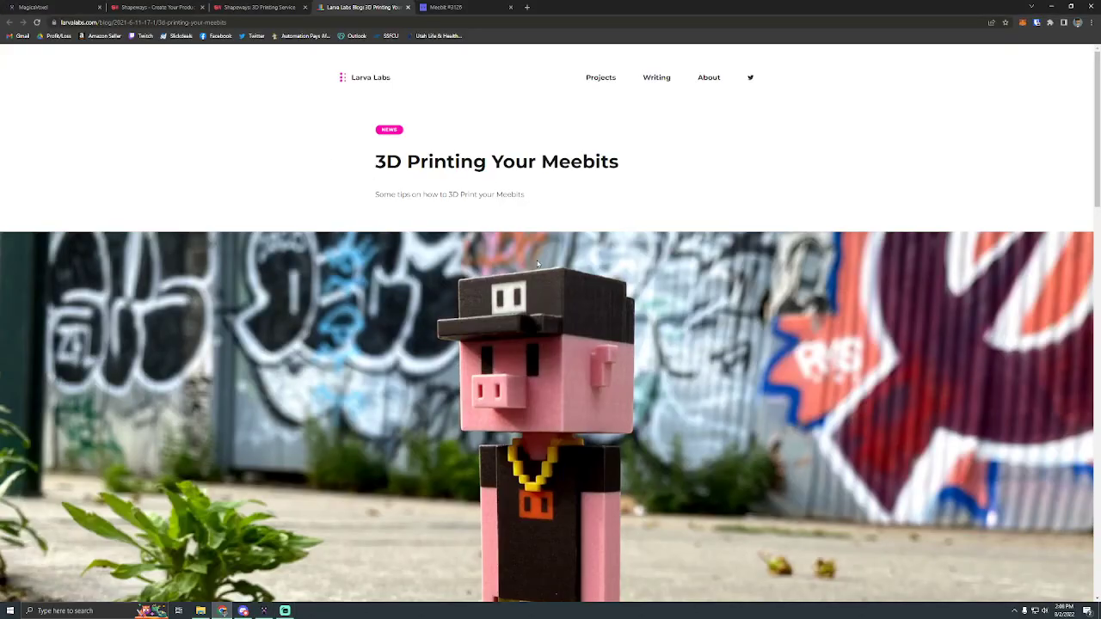
pyautogui.scroll(-4, 541, 273)
pyautogui.scroll(1, 608, 308)
pyautogui.scroll(-6, 437, 408)
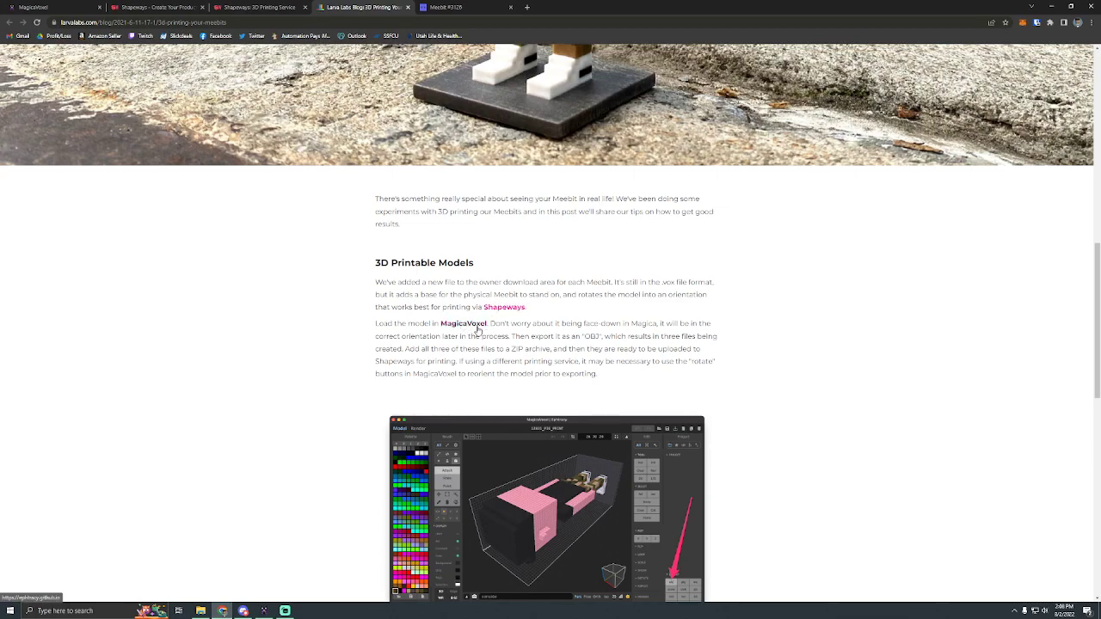
# Step: Switch to the MagicaVoxel site and open the 0.99.6.4 (Latest) GitHub release downloads
pyautogui.click(42, 12)
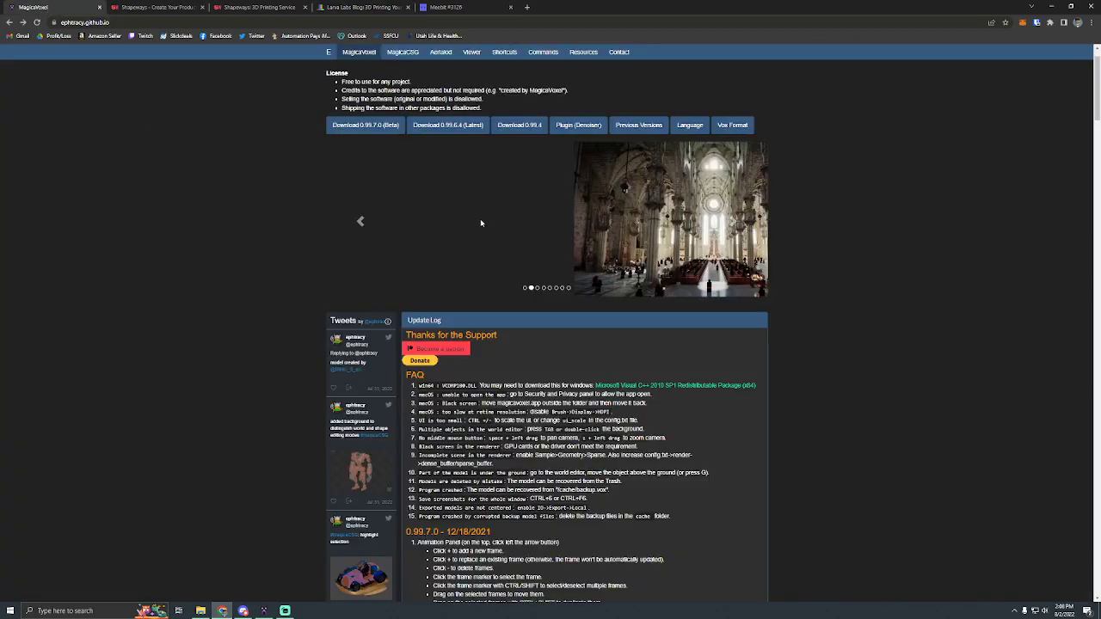
pyautogui.scroll(1, 443, 301)
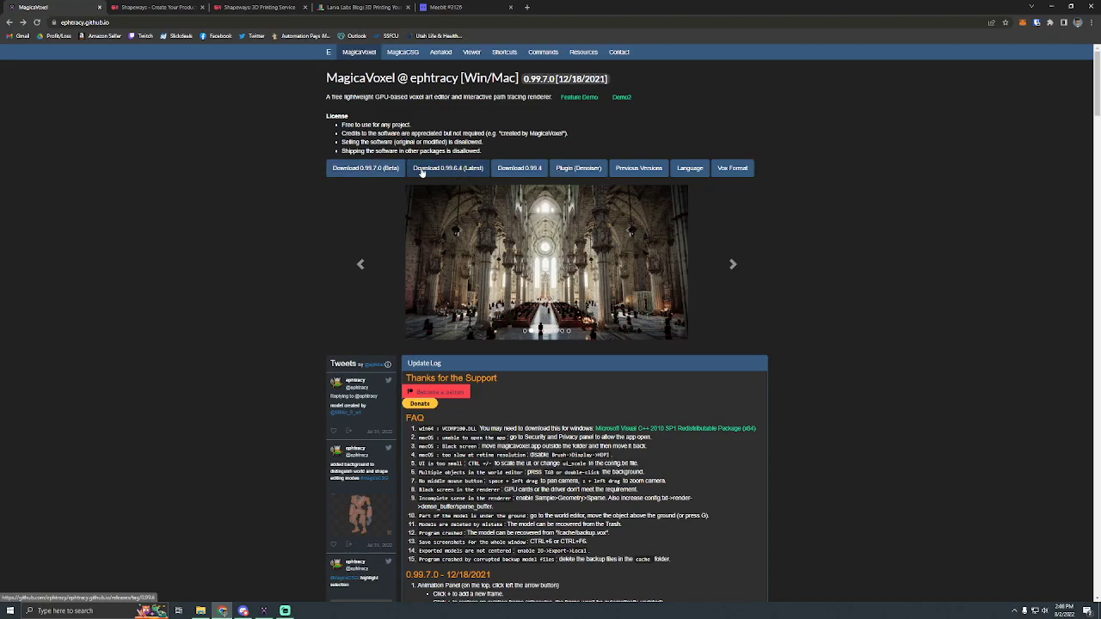
pyautogui.click(453, 169)
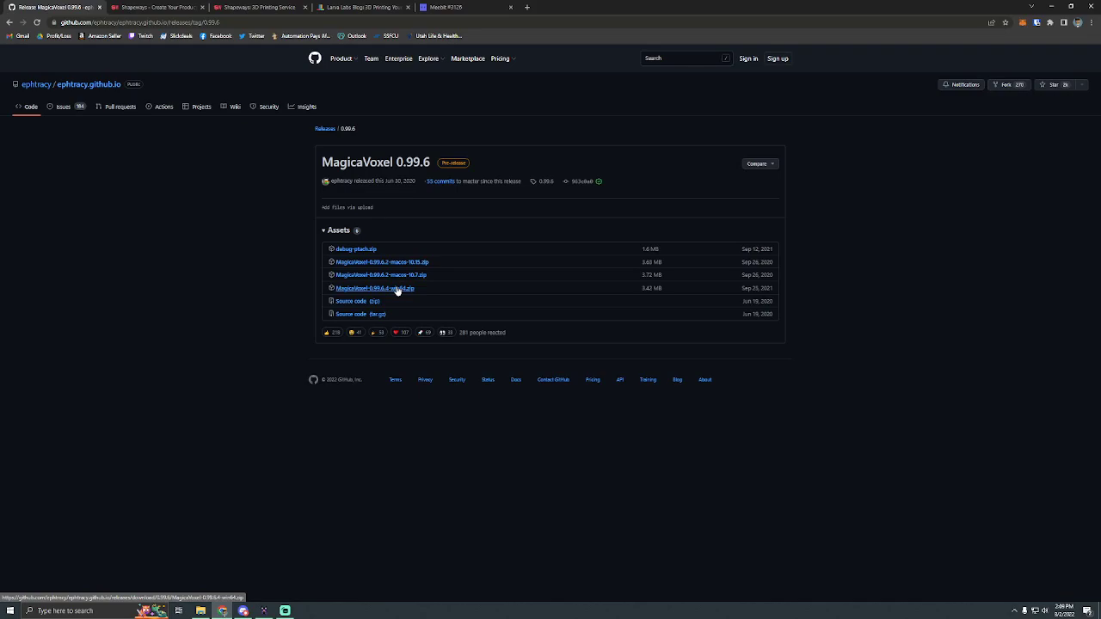
# Step: Download the MagicaVoxel win64 zip, look inside its MagicaVoxel folder, then close Explorer
pyautogui.click(398, 291)
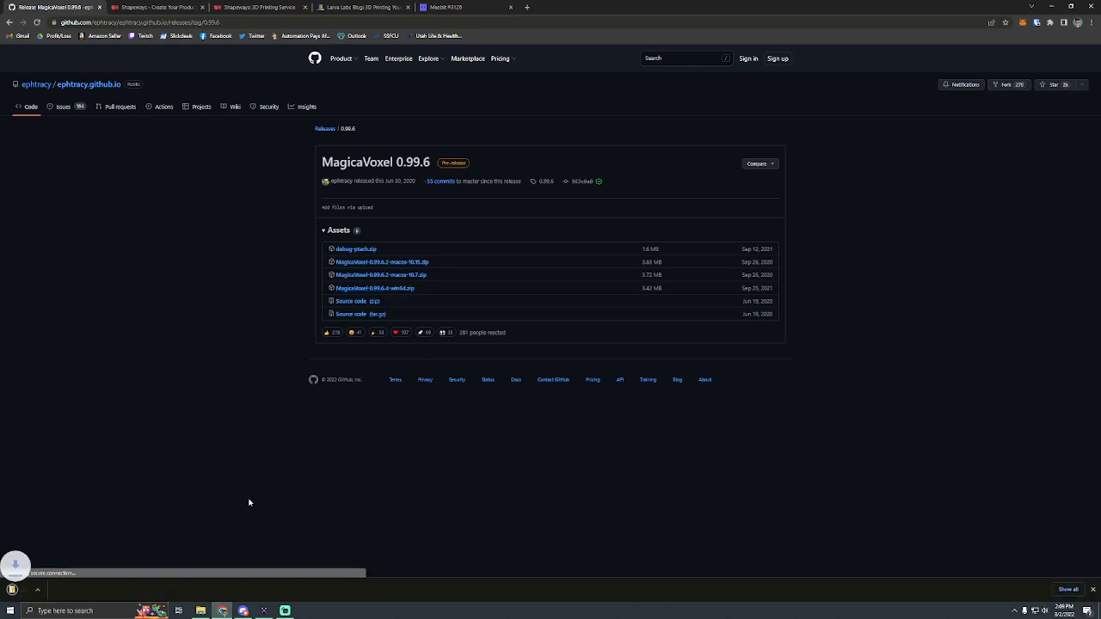
pyautogui.click(62, 593)
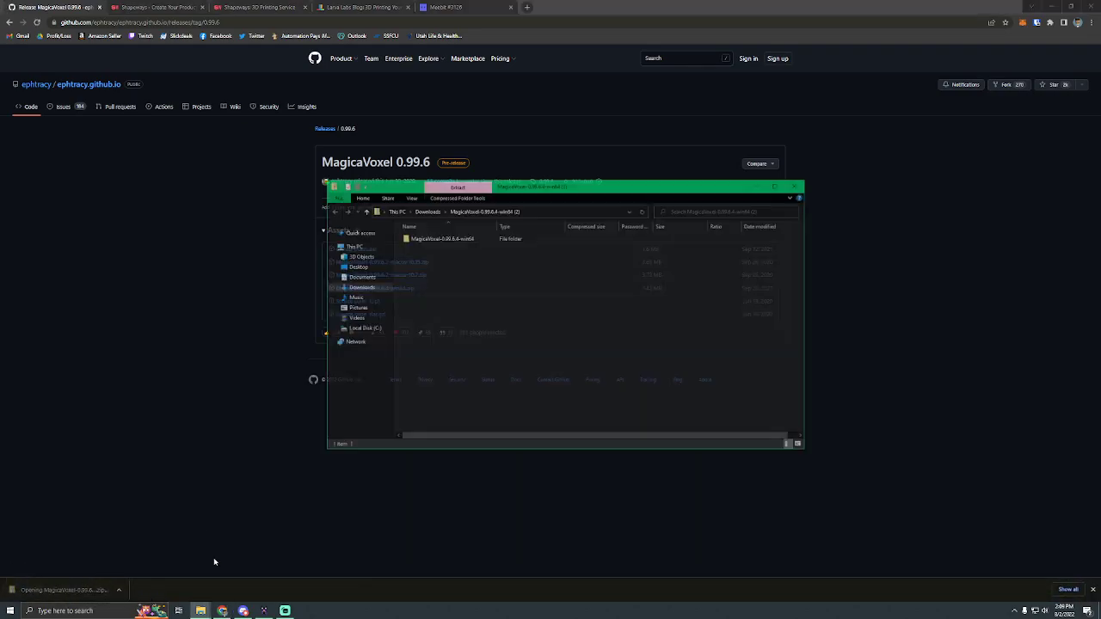
pyautogui.doubleClick(441, 239)
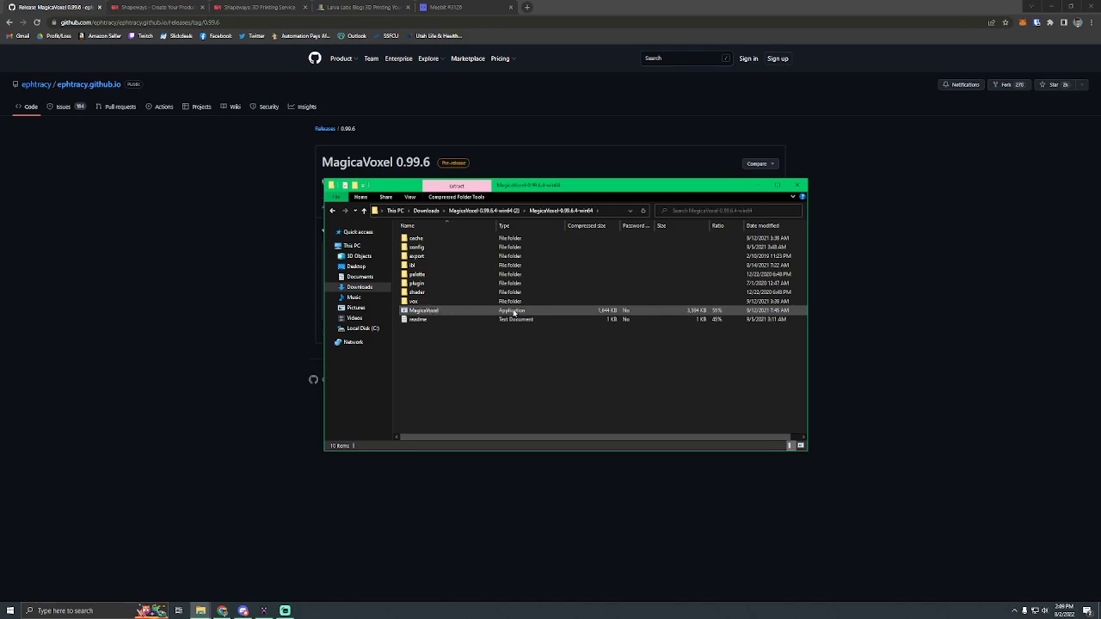
pyautogui.click(799, 186)
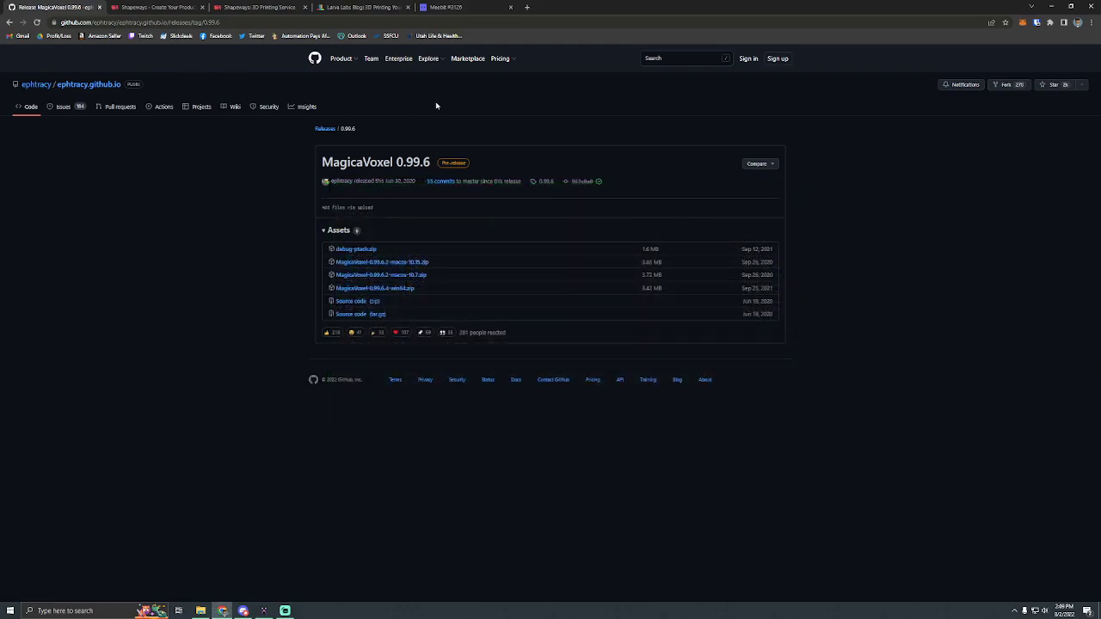
pyautogui.moveTo(464, 7); pyautogui.dragTo(348, 7)
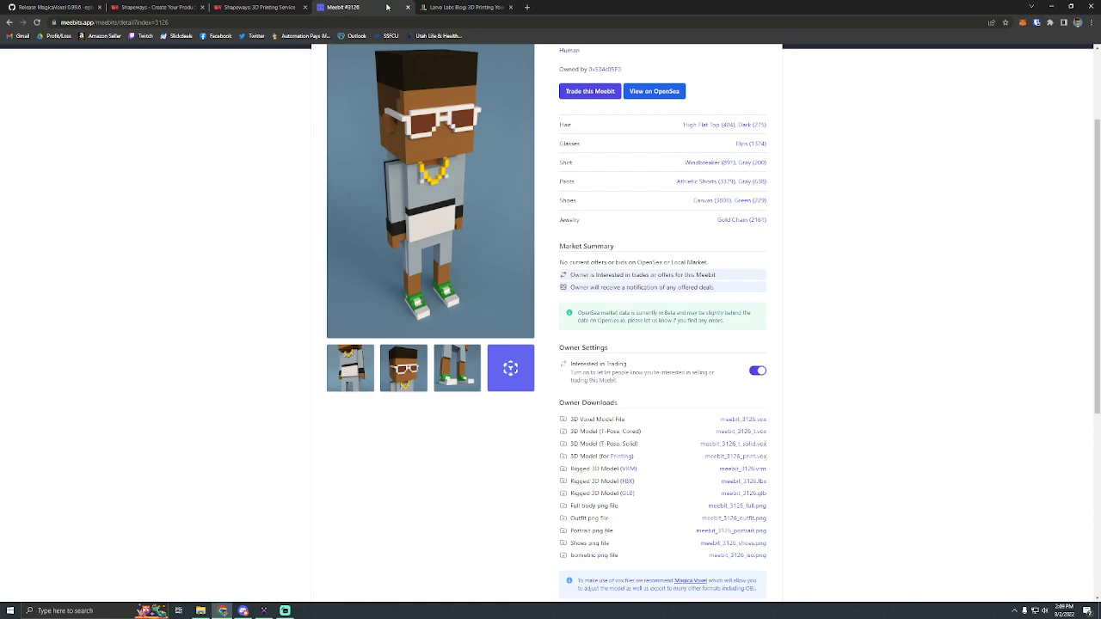
pyautogui.scroll(1, 645, 185)
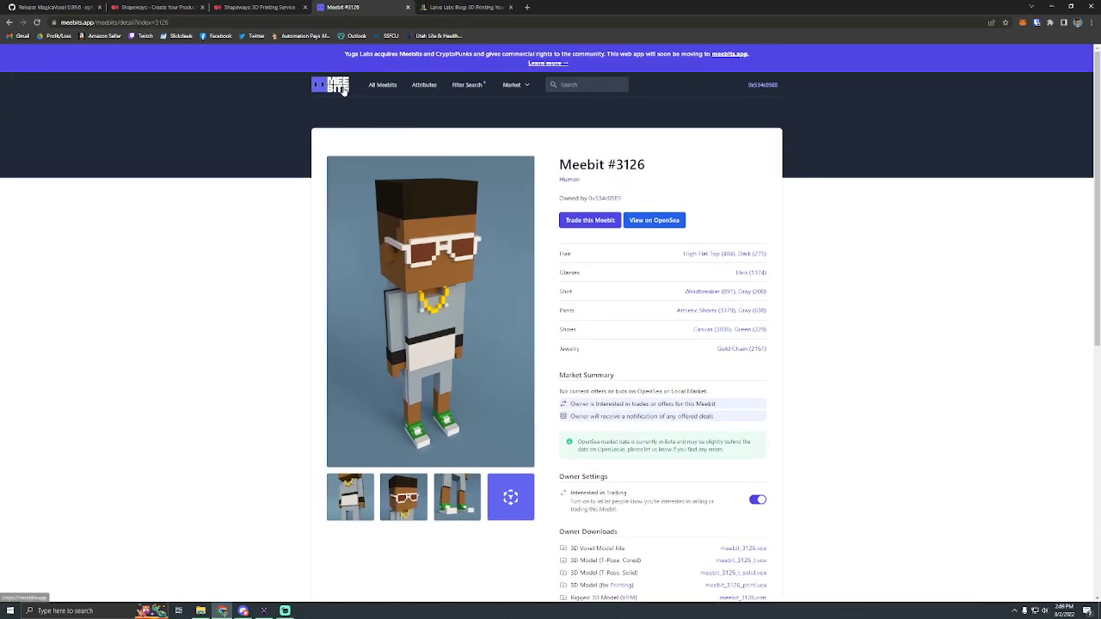
pyautogui.click(242, 610)
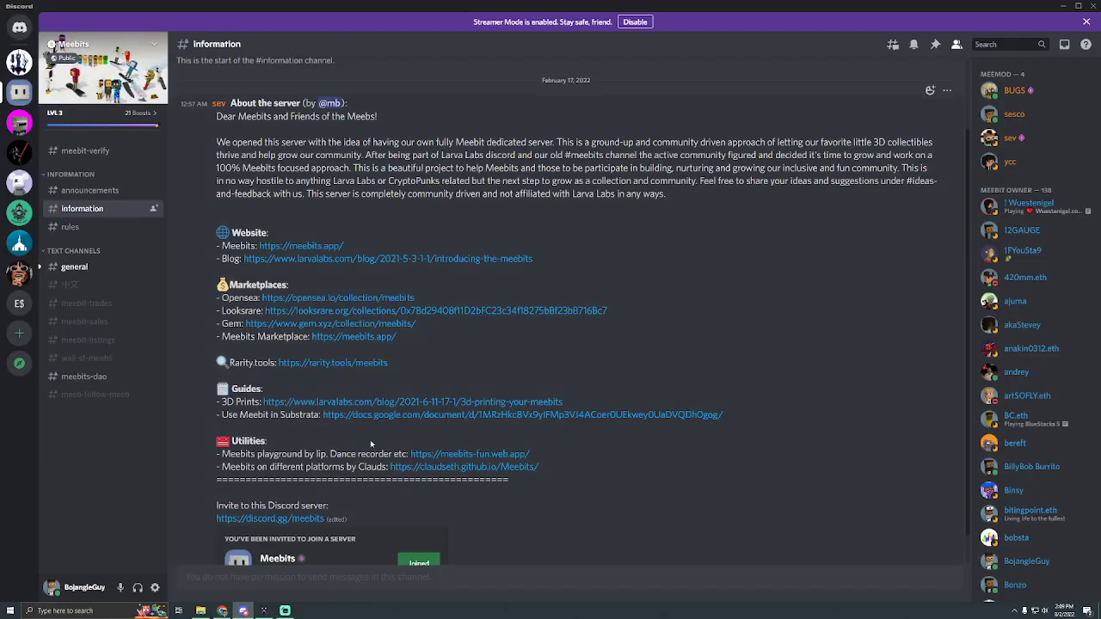
pyautogui.click(297, 247)
pyautogui.hotkey('alt', 'Tab')
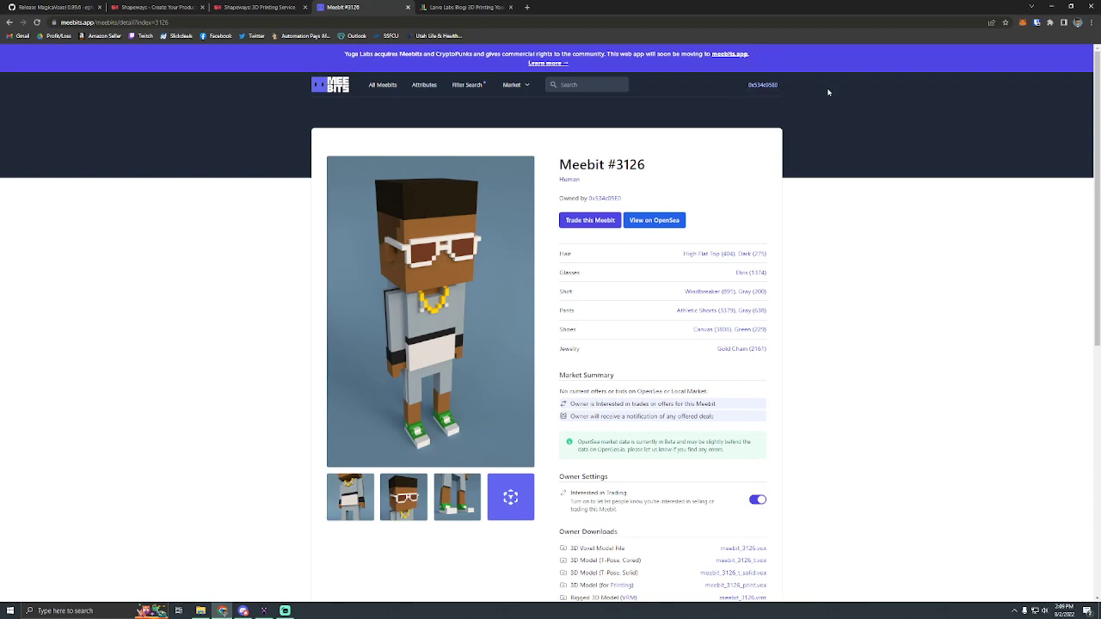
pyautogui.click(762, 85)
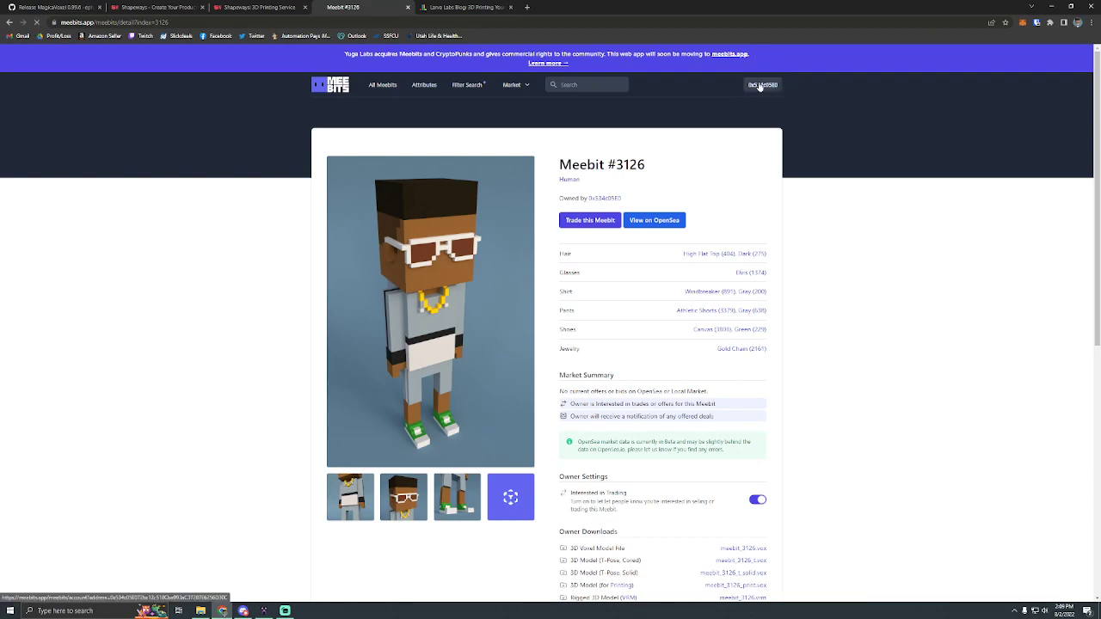
pyautogui.scroll(-3, 447, 258)
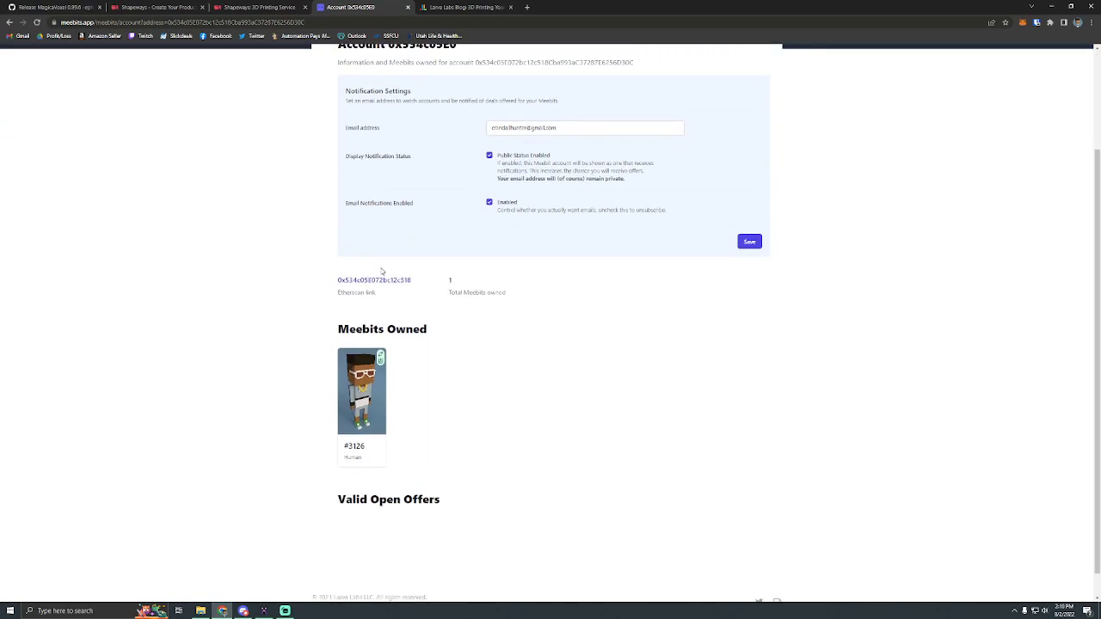
pyautogui.scroll(1, 373, 425)
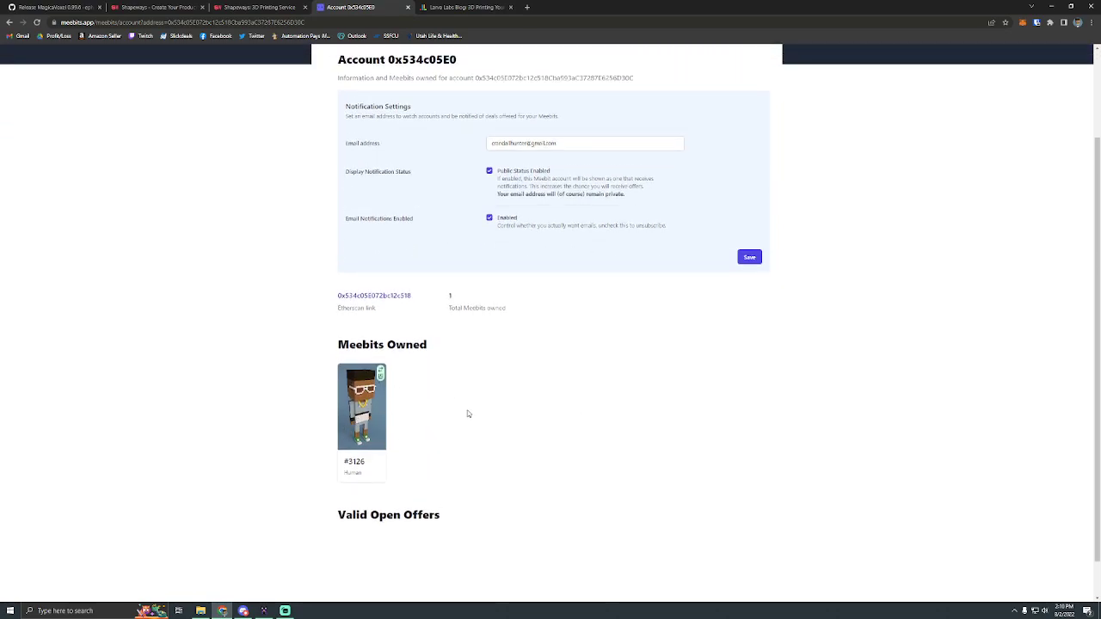
pyautogui.click(375, 397)
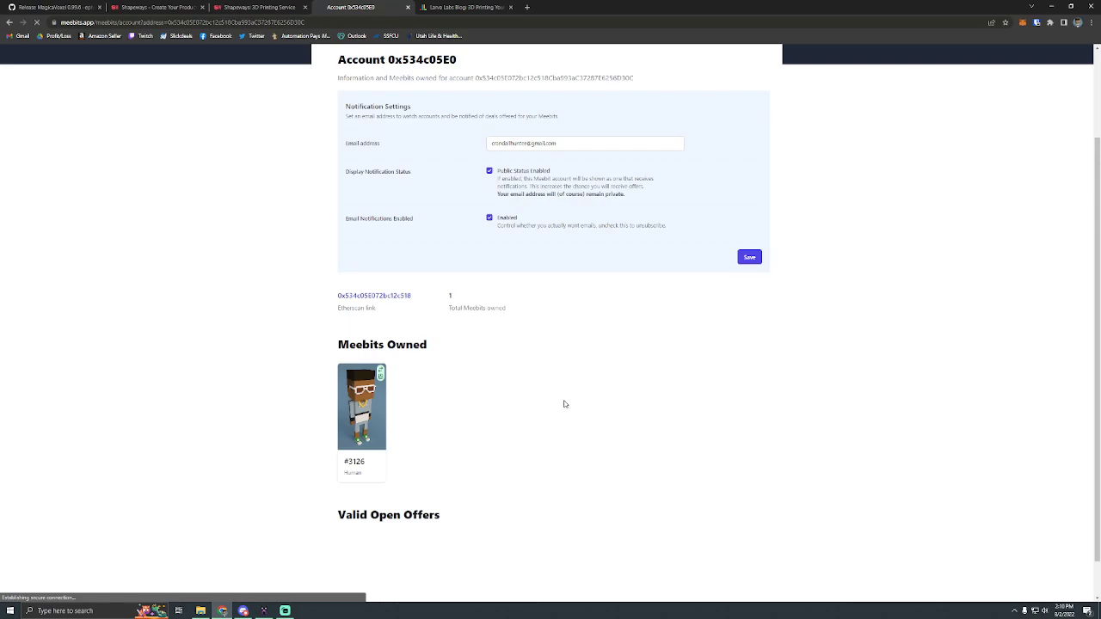
# Step: Download meebit_3126_print.vox, check it in its folder, then minimize Chrome to reveal Discord
pyautogui.scroll(-3, 682, 375)
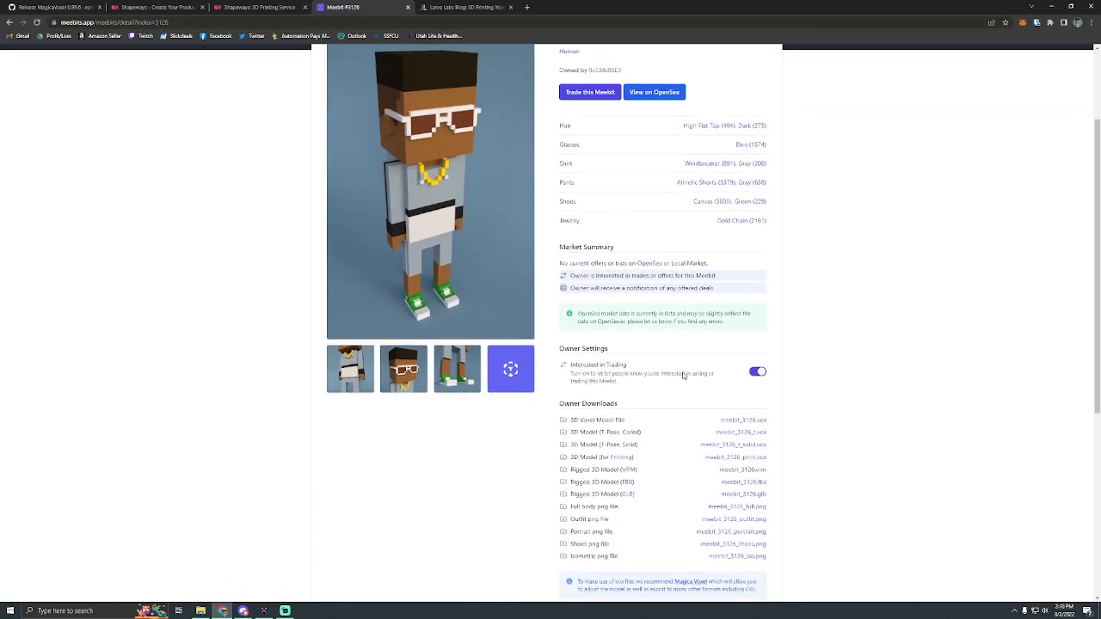
pyautogui.scroll(-1, 598, 399)
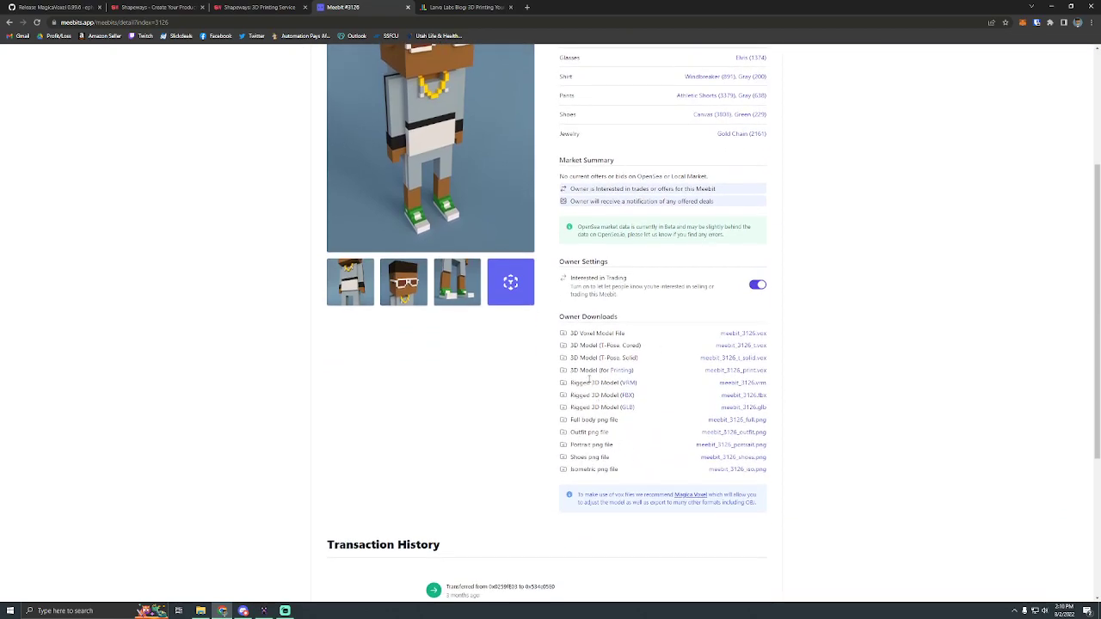
pyautogui.click(745, 375)
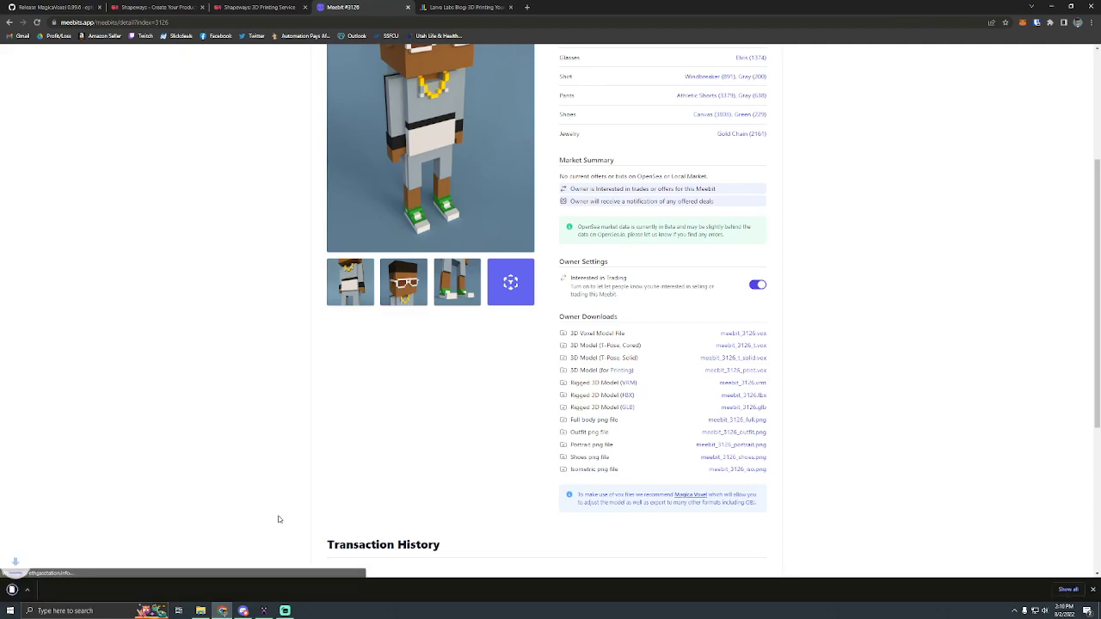
pyautogui.click(91, 591)
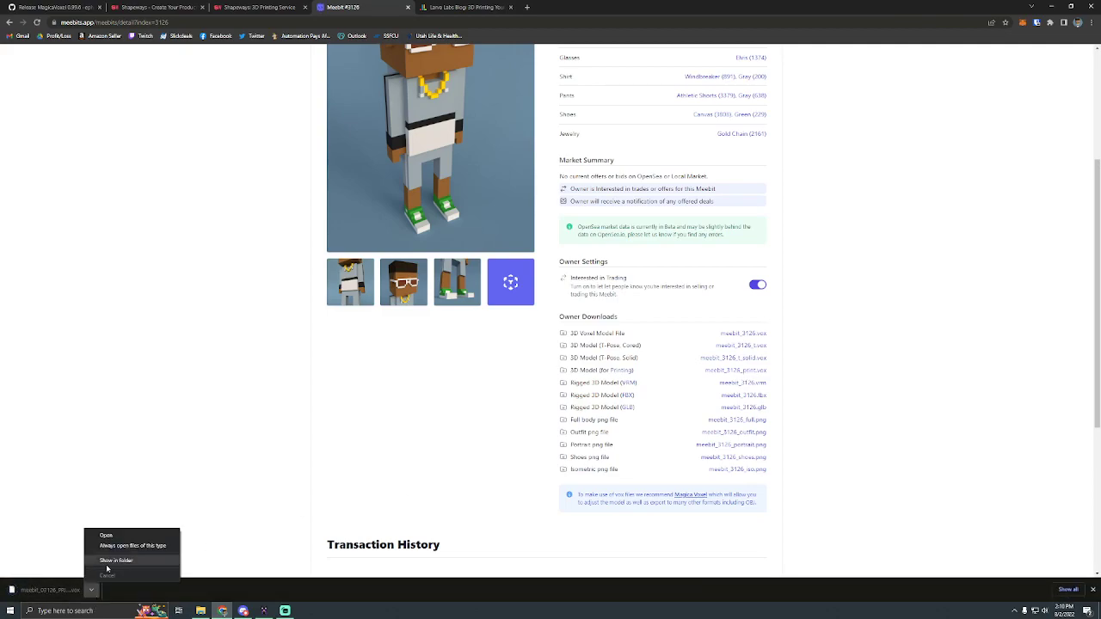
pyautogui.click(111, 565)
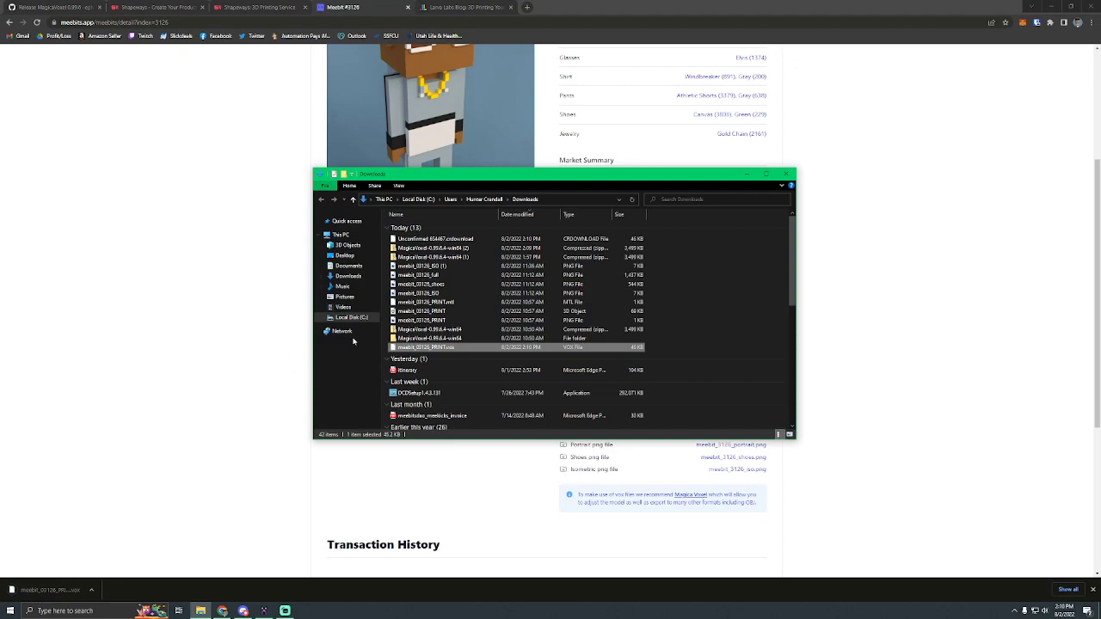
pyautogui.click(785, 174)
pyautogui.scroll(3, 806, 289)
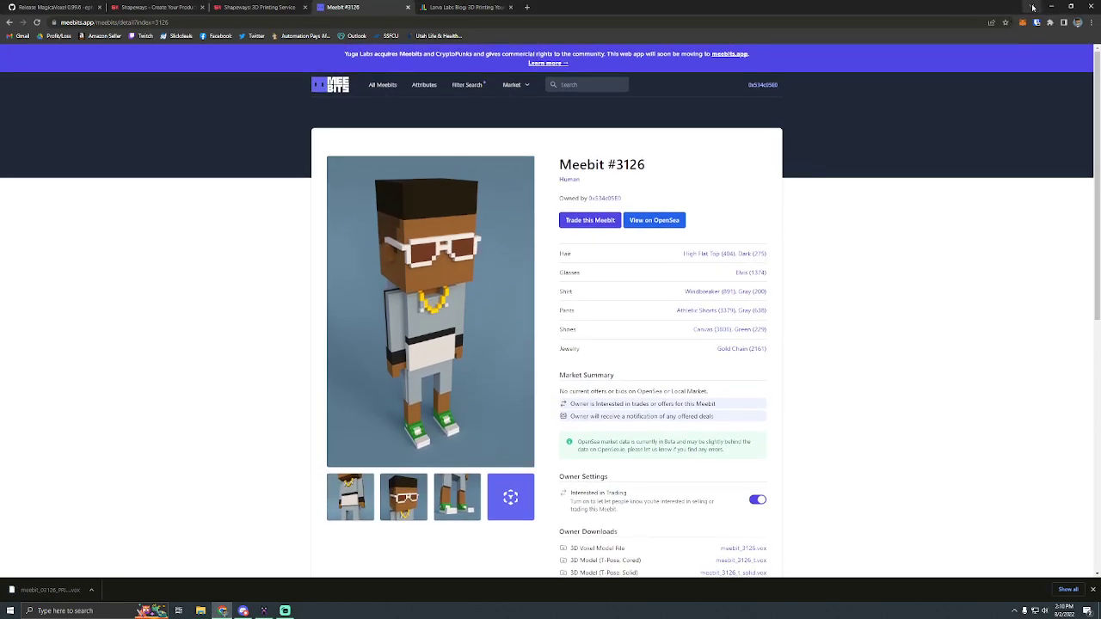
pyautogui.click(1050, 6)
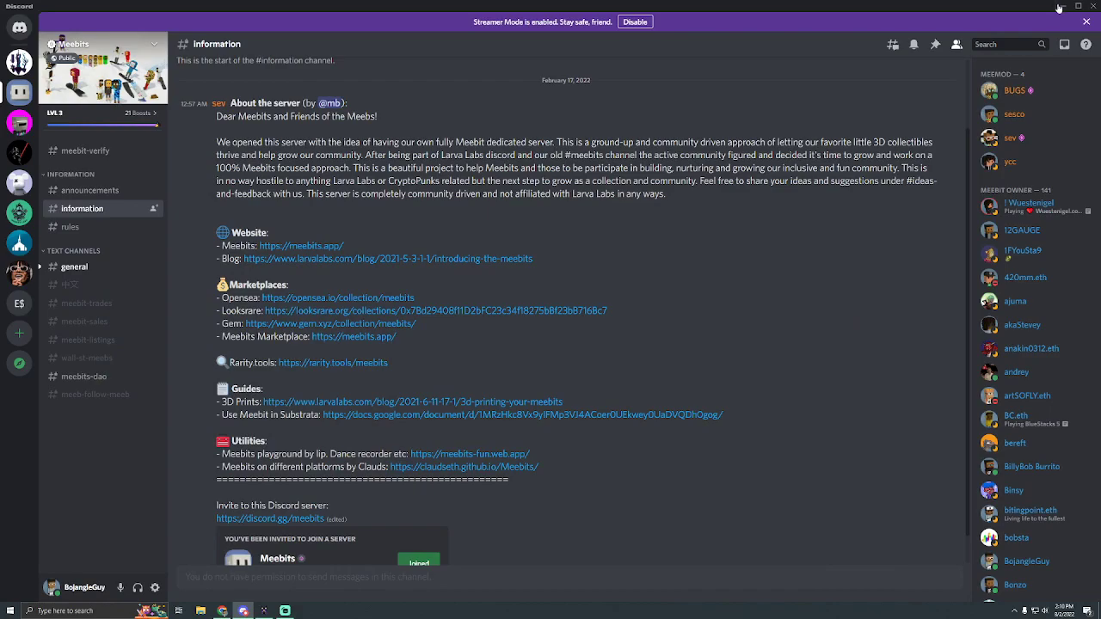
# Step: Minimize Discord, trash the old meebit project in MagicaVoxel, and close the program
pyautogui.click(1051, 6)
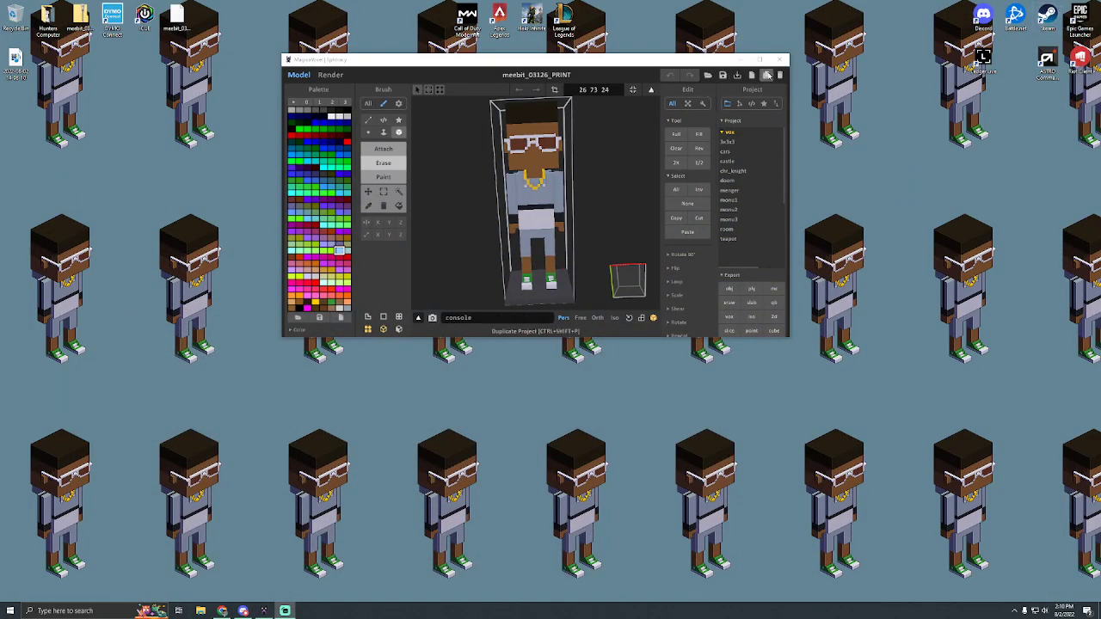
pyautogui.click(780, 75)
pyautogui.click(780, 76)
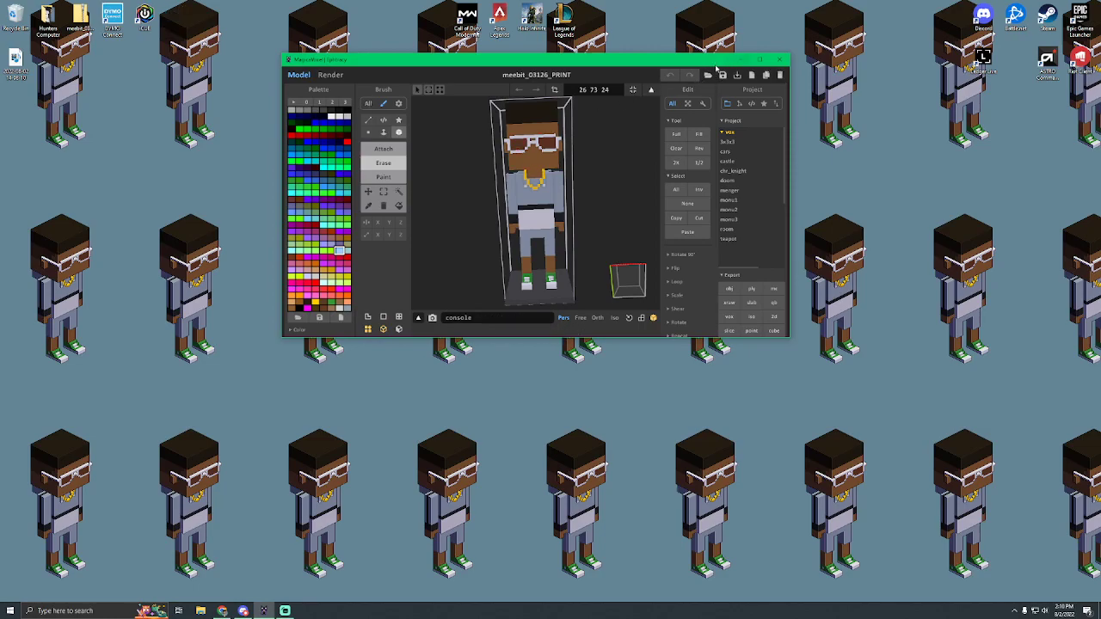
pyautogui.click(776, 58)
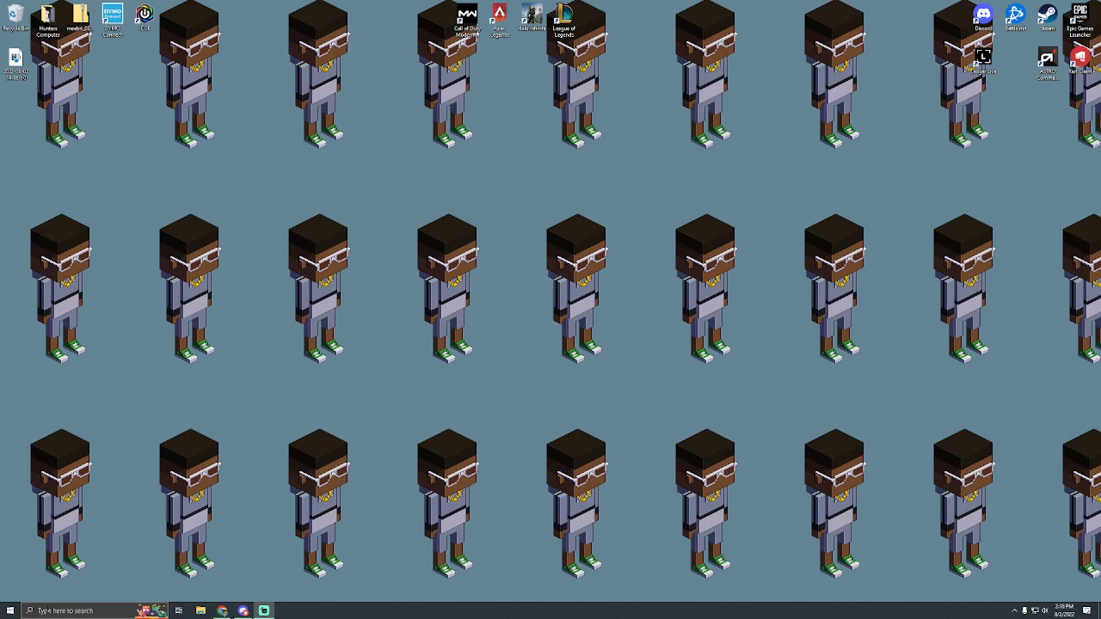
# Step: Relaunch MagicaVoxel by searching 'magica' and move its window toward the screen centre
pyautogui.press('super')
pyautogui.write('magical')
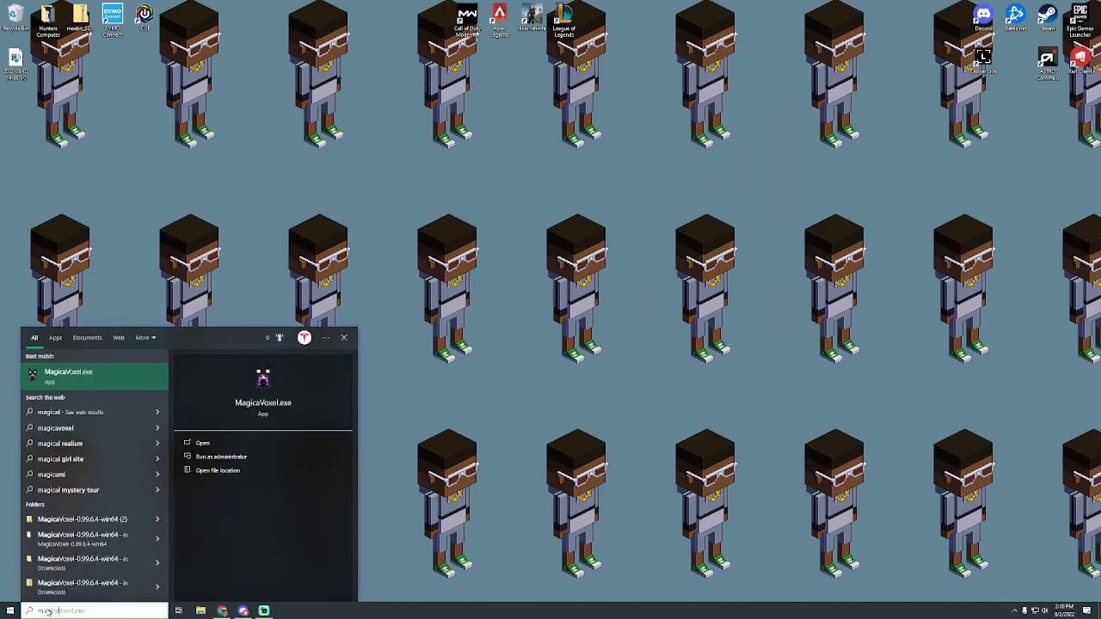
pyautogui.click(72, 384)
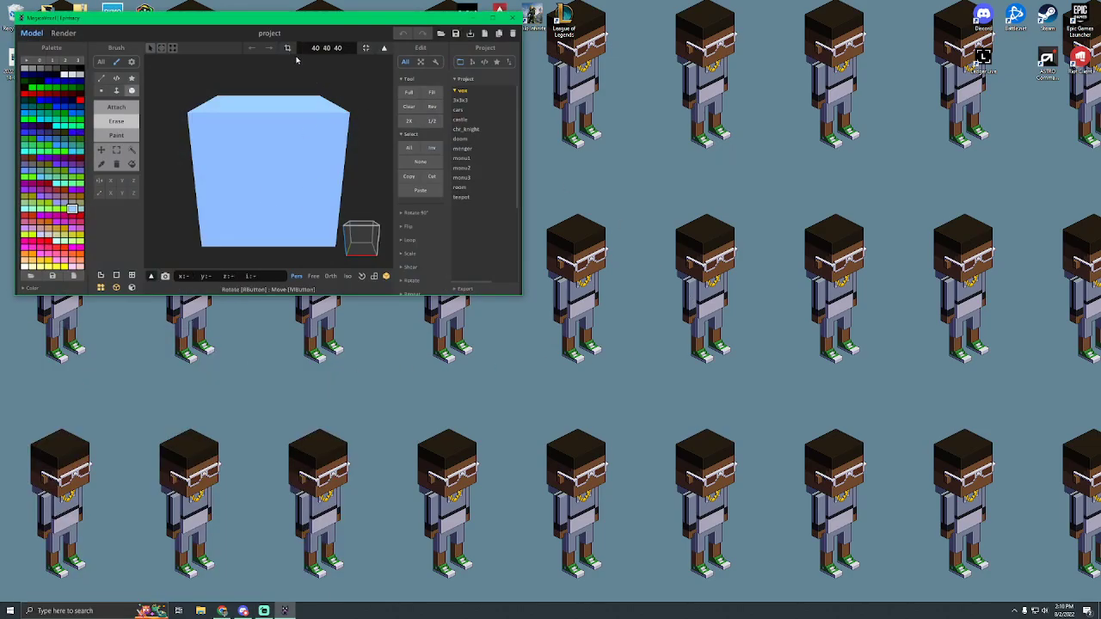
pyautogui.moveTo(293, 12); pyautogui.dragTo(537, 73)
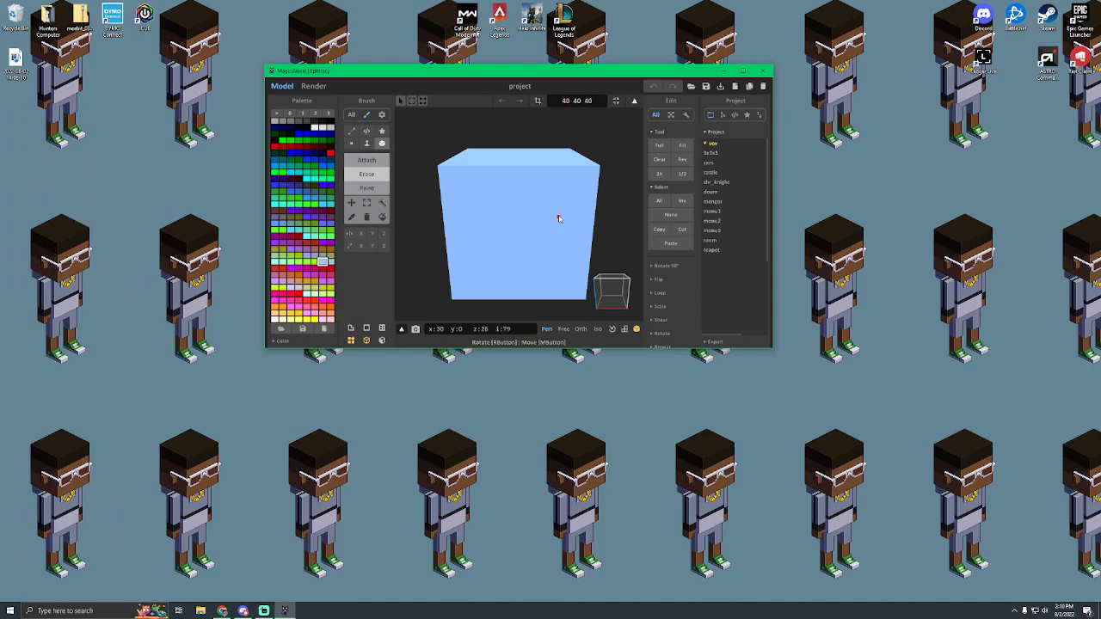
# Step: In the Open dialog, browse to the Downloads folder and select meebit_03126_PRINT.vox
pyautogui.click(688, 87)
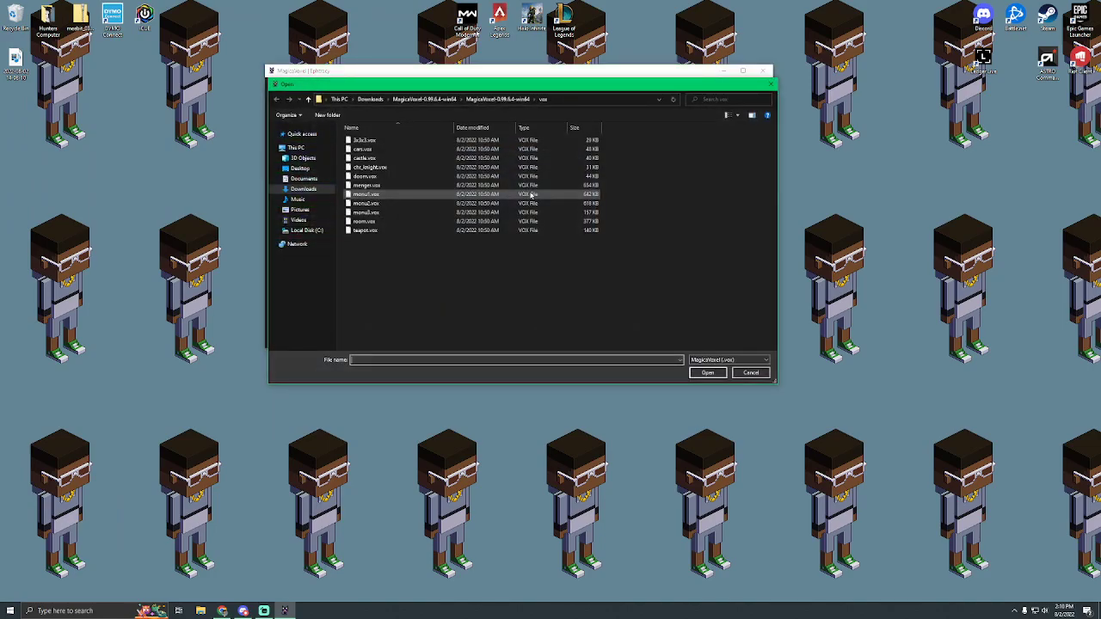
pyautogui.click(300, 169)
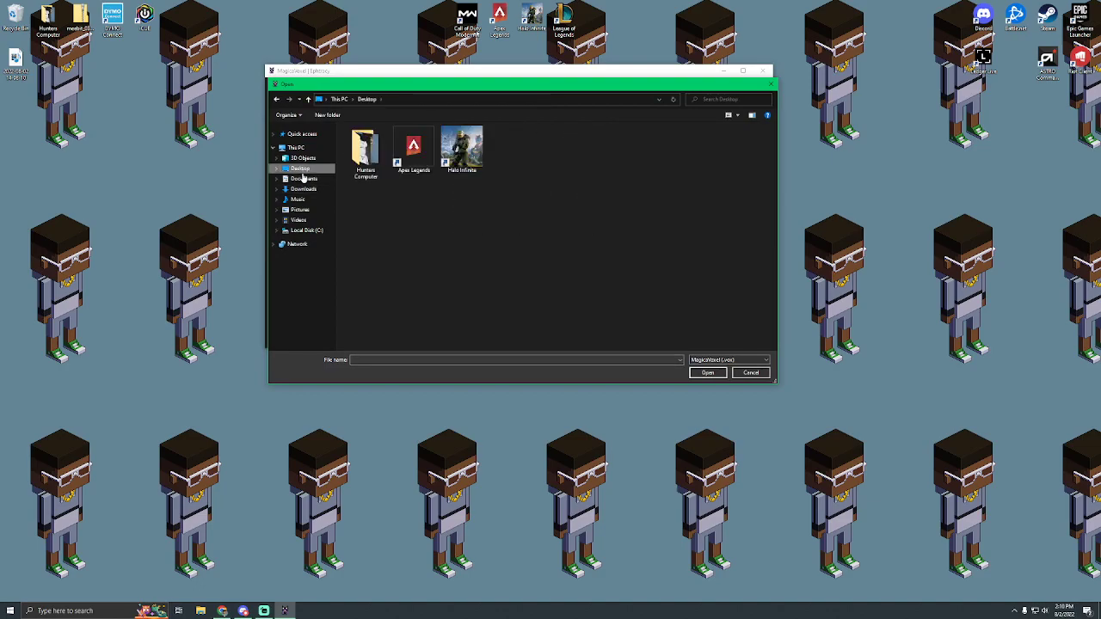
pyautogui.click(306, 231)
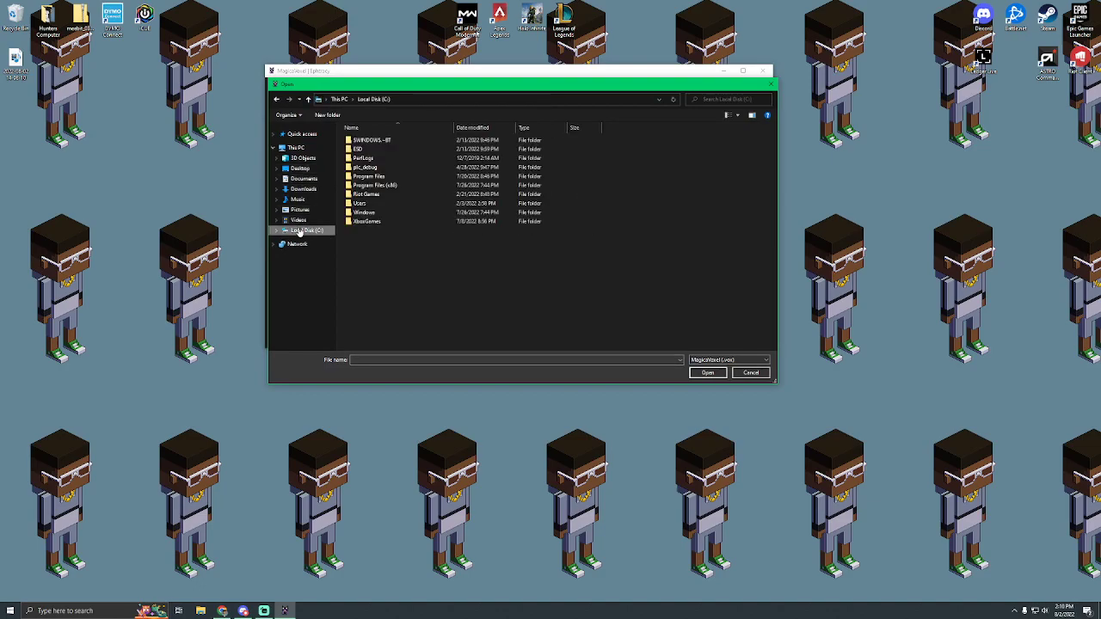
pyautogui.click(303, 188)
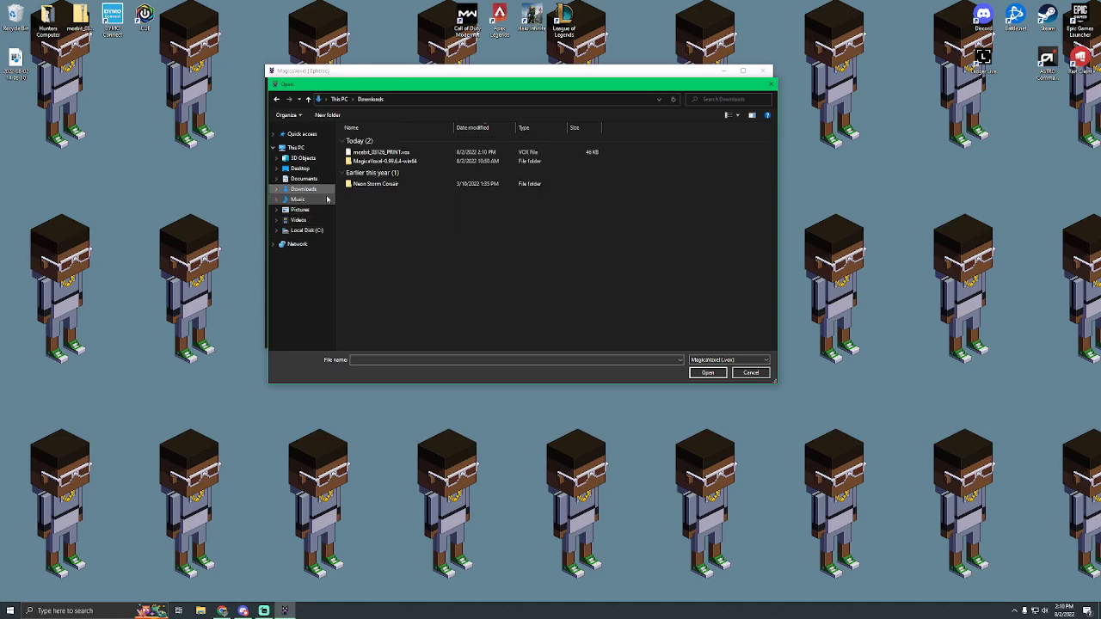
pyautogui.click(371, 153)
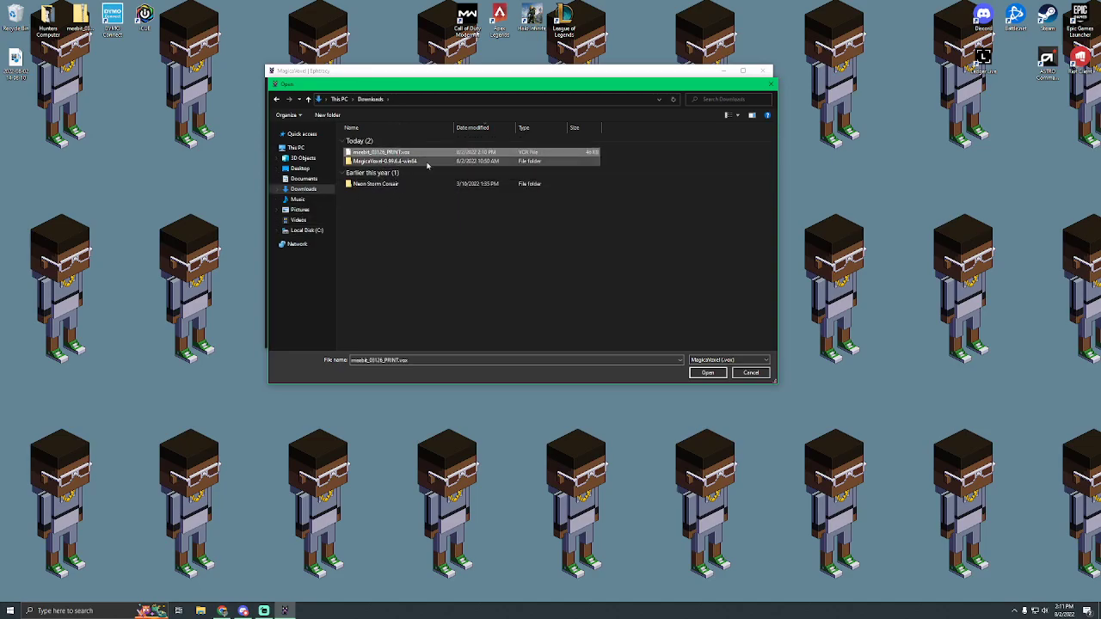
# Step: Open meebit_03126_PRINT.vox, orbit around it, then snap to the front view
pyautogui.click(707, 372)
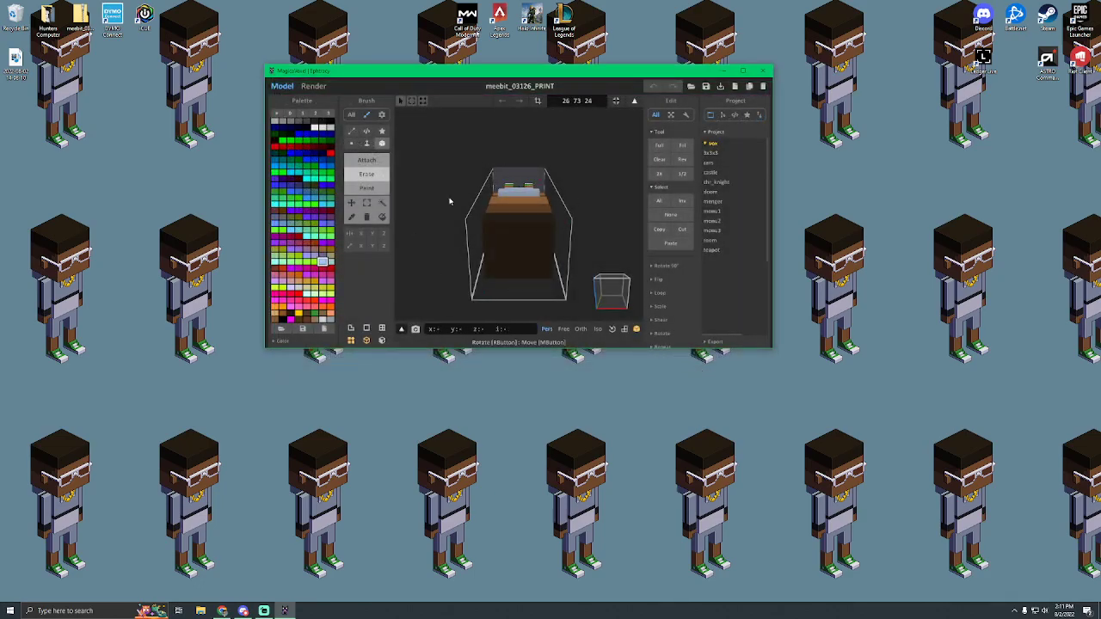
pyautogui.moveTo(616, 299); pyautogui.dragTo(625, 187, button='right')
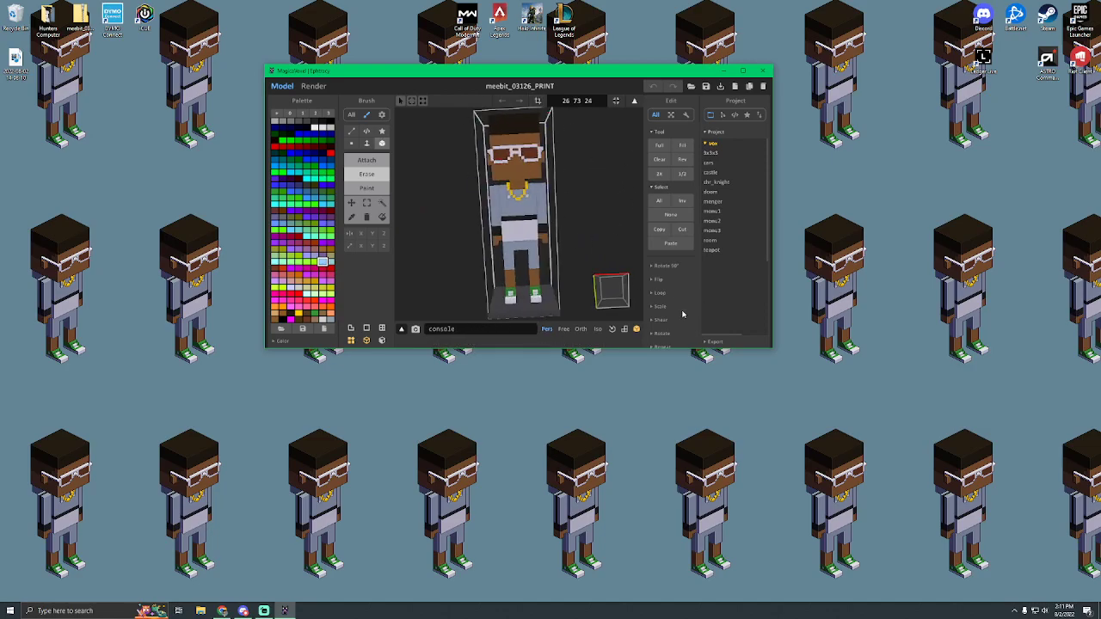
pyautogui.click(613, 290)
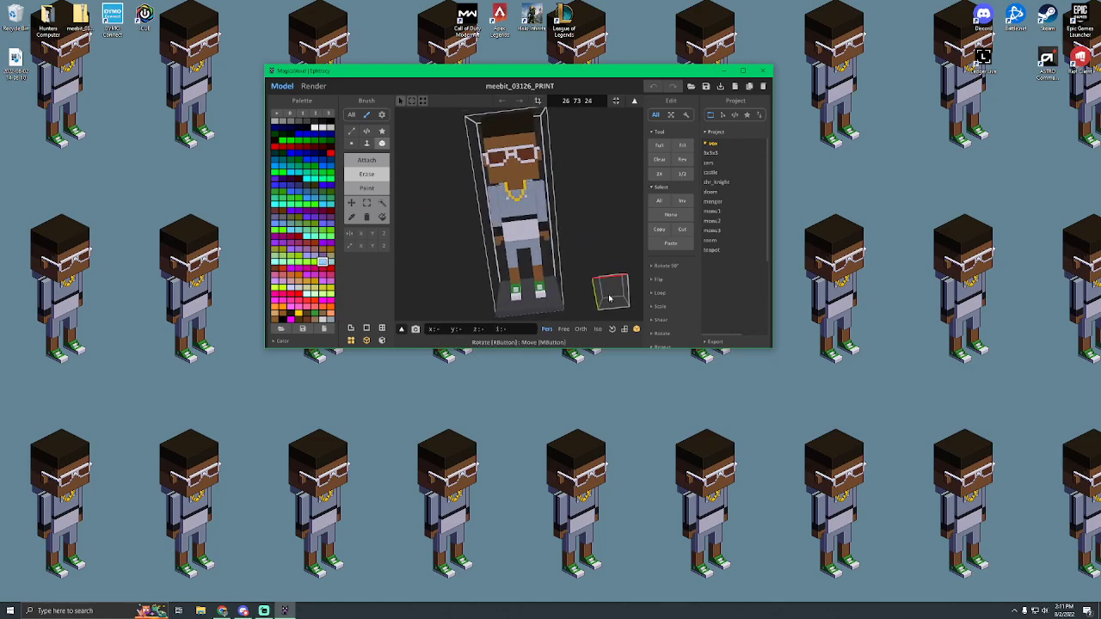
# Step: Export the model in OBJ format as meebit_03126_PRINT, saving it in the Desktop folder
pyautogui.click(710, 341)
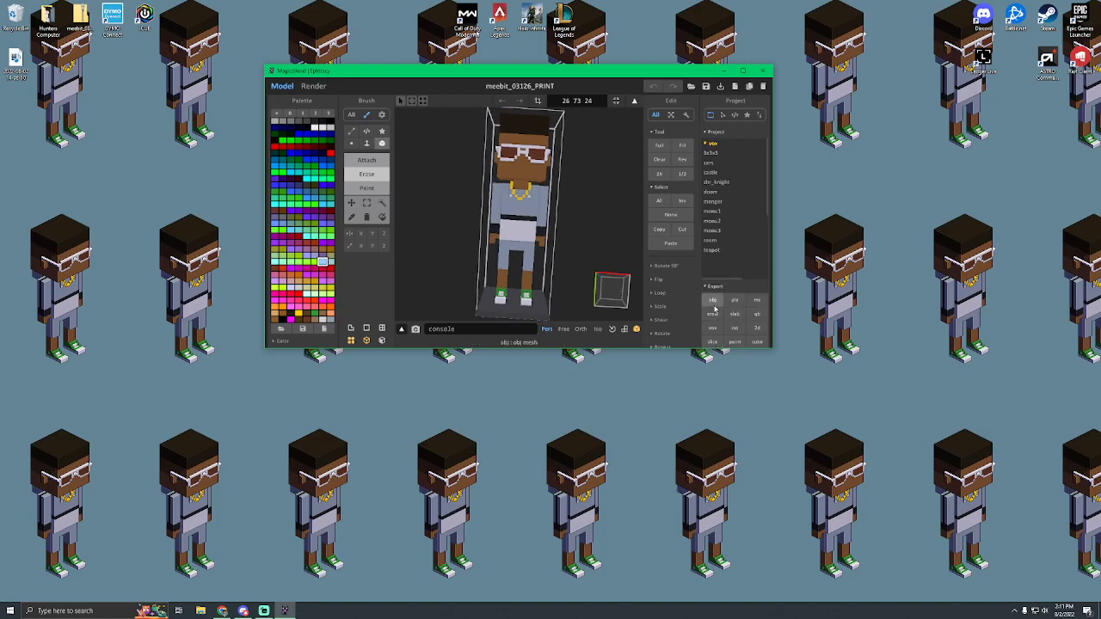
pyautogui.click(712, 299)
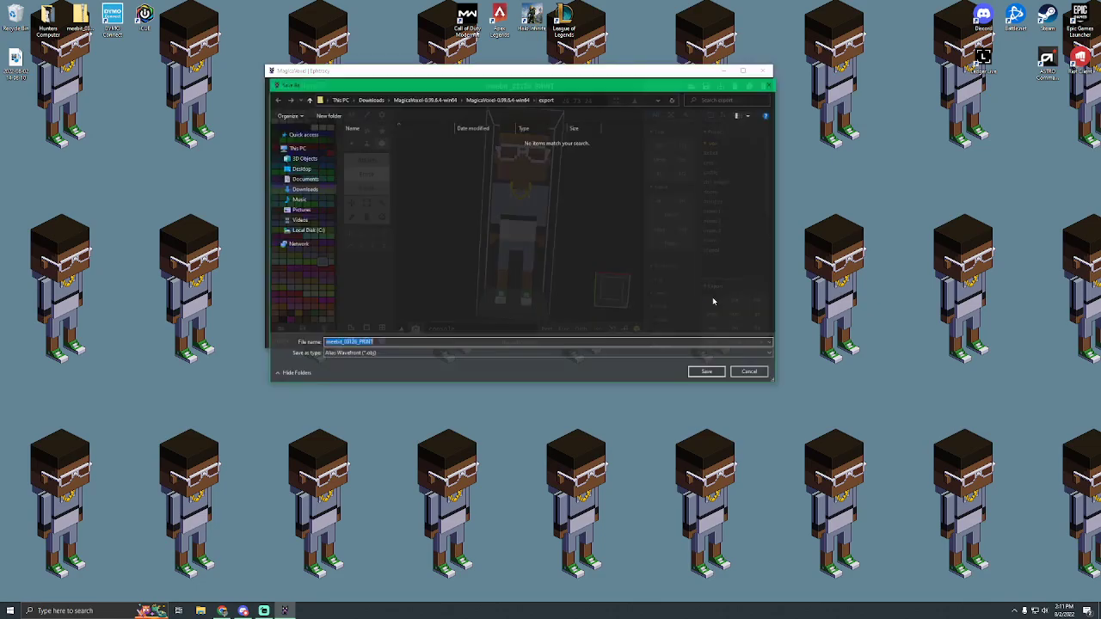
pyautogui.click(302, 168)
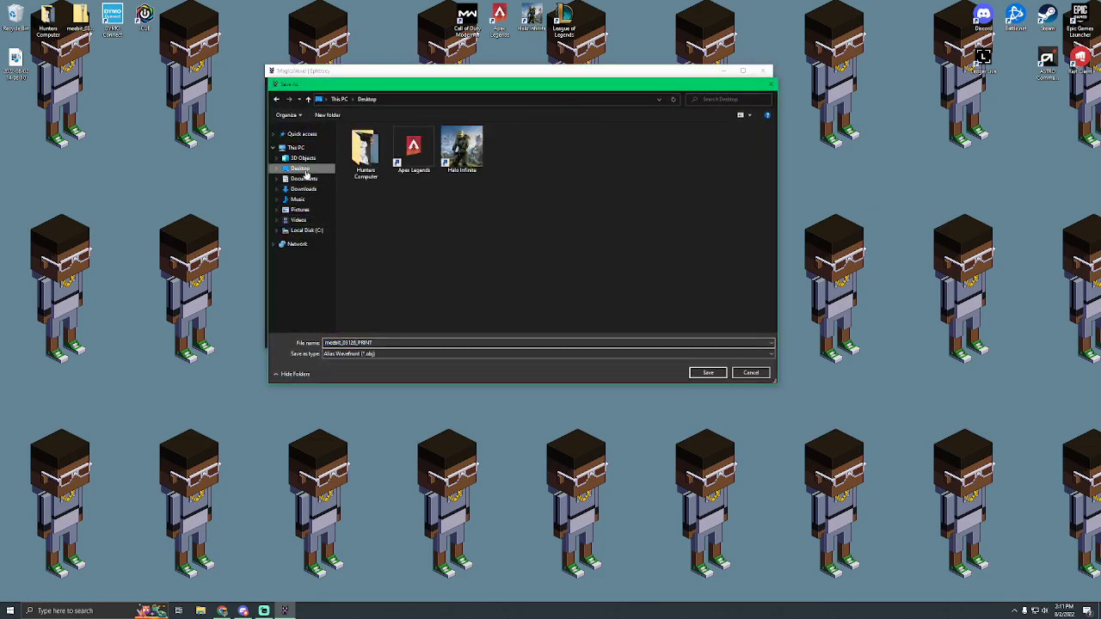
pyautogui.click(708, 373)
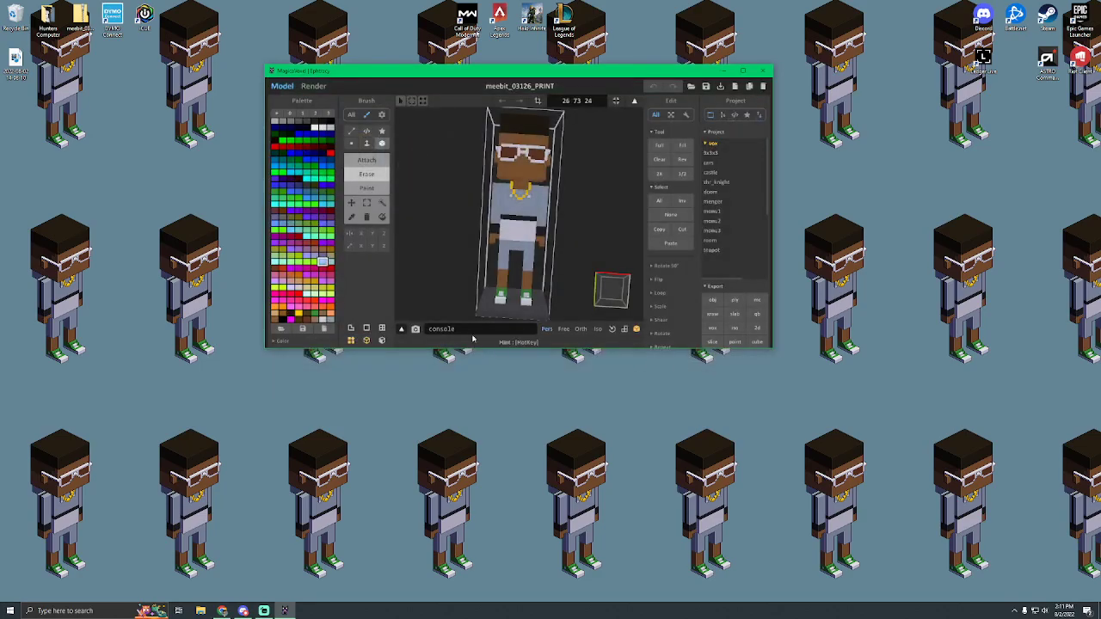
# Step: Minimize MagicaVoxel, then gather and select the three exported meebit files on the desktop
pyautogui.click(722, 74)
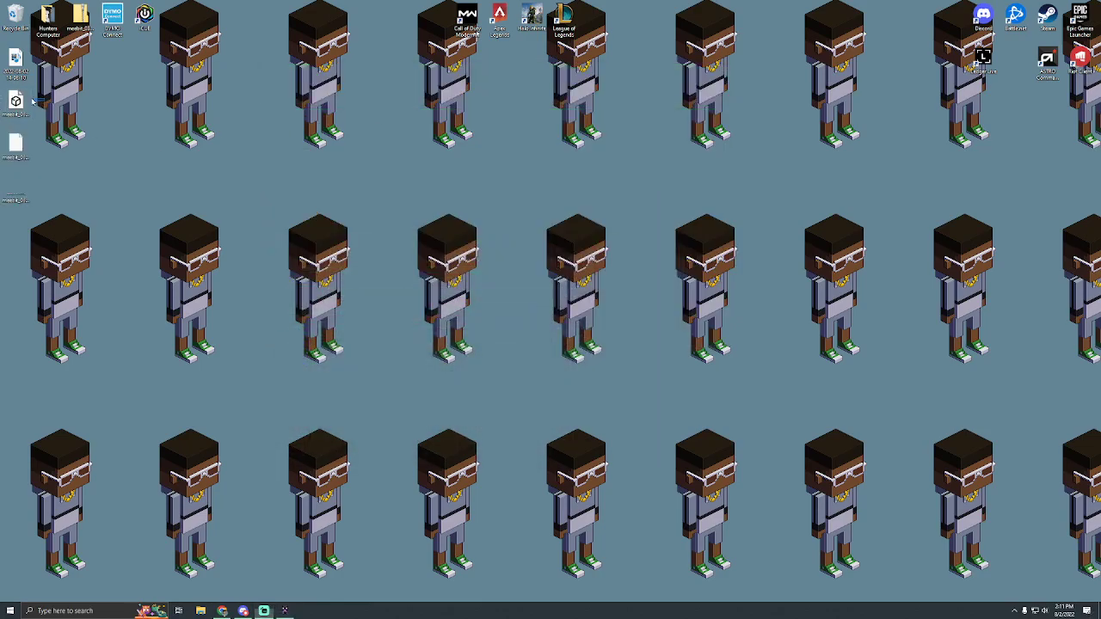
pyautogui.moveTo(35, 90); pyautogui.dragTo(357, 248)
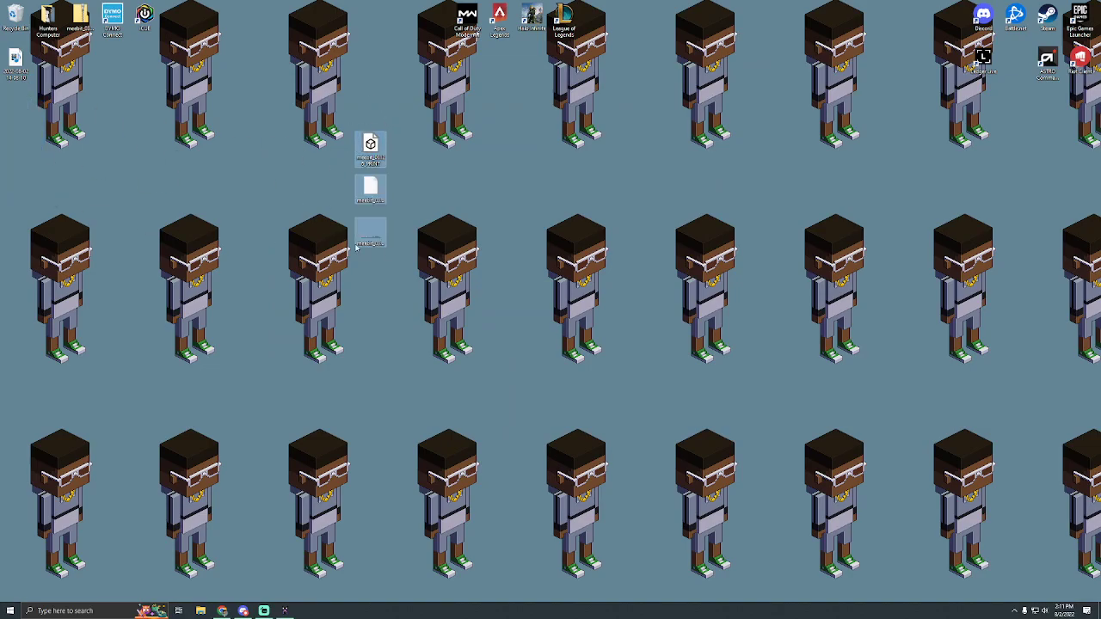
pyautogui.moveTo(407, 120); pyautogui.dragTo(340, 256)
# Step: Compress the selected files into a zipped folder and place it beside them
pyautogui.rightClick(370, 146)
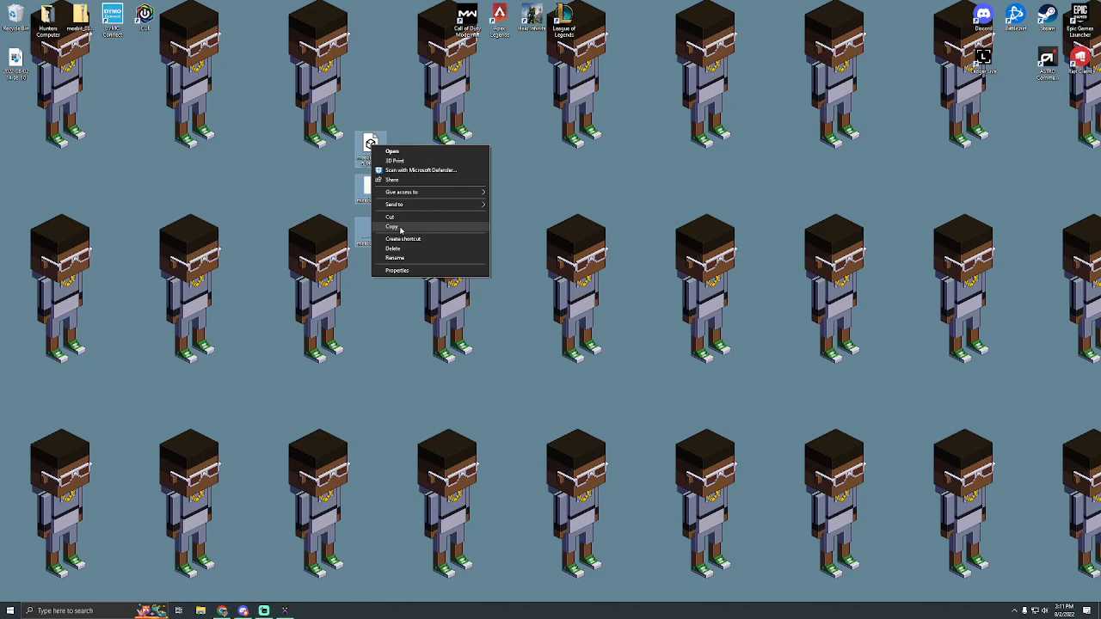
pyautogui.moveTo(427, 205)
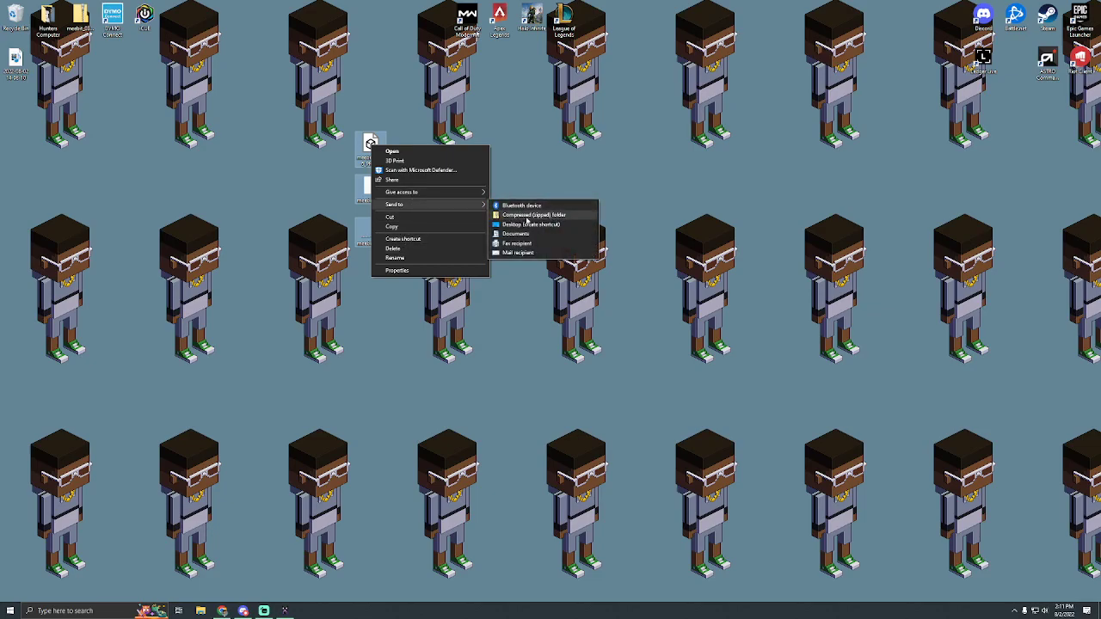
pyautogui.click(543, 129)
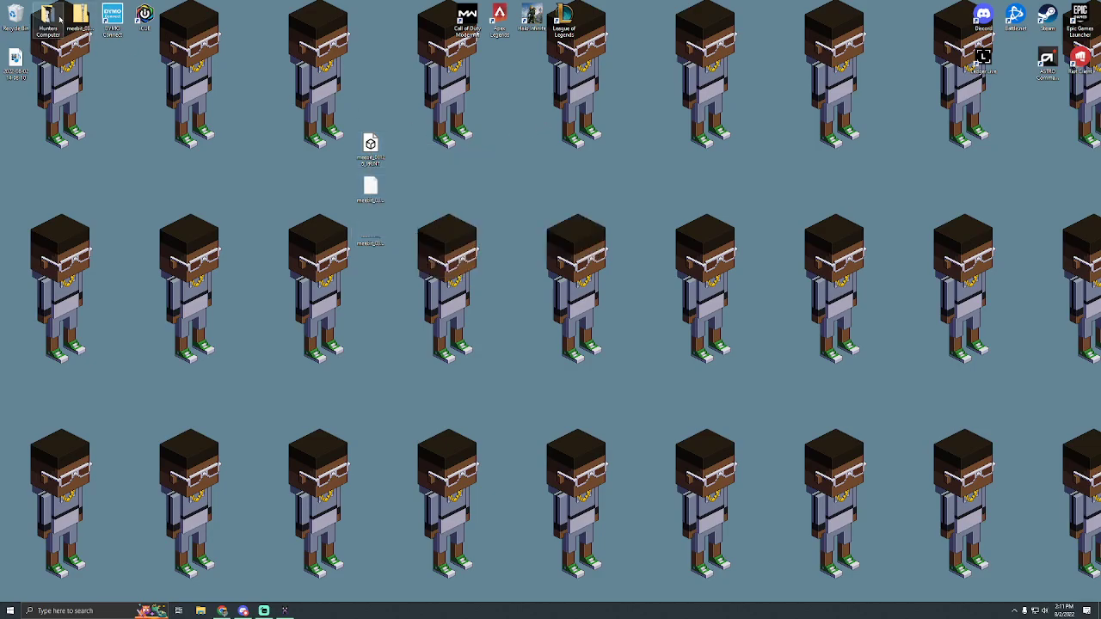
pyautogui.moveTo(82, 15); pyautogui.dragTo(469, 148)
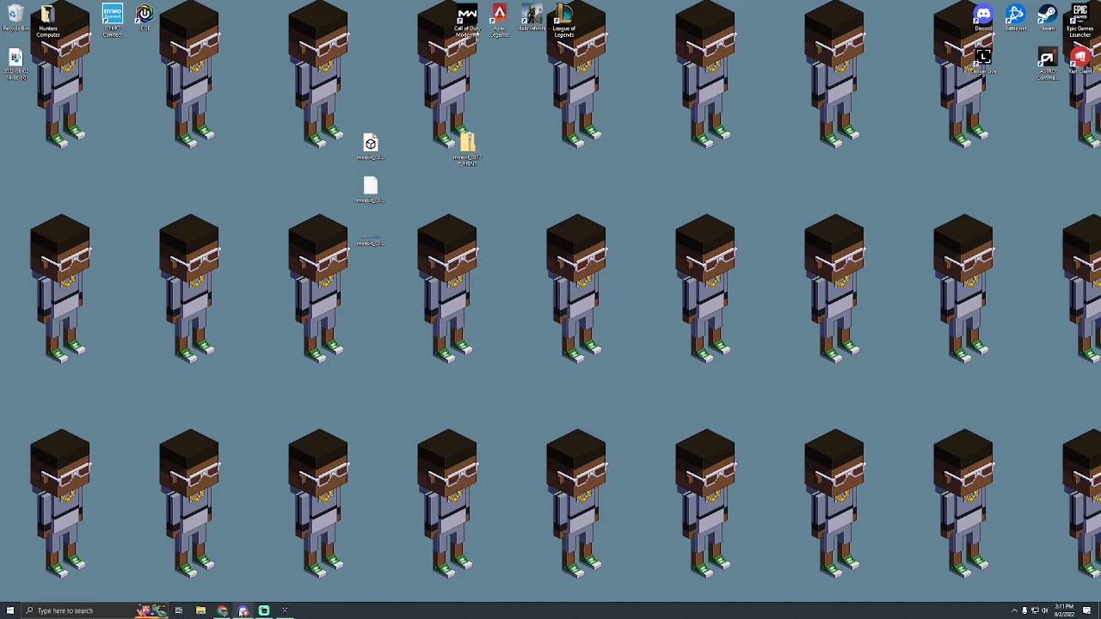
# Step: Bring Chrome forward and go from the Larva Labs blog post to the Shapeways homepage tab
pyautogui.click(222, 610)
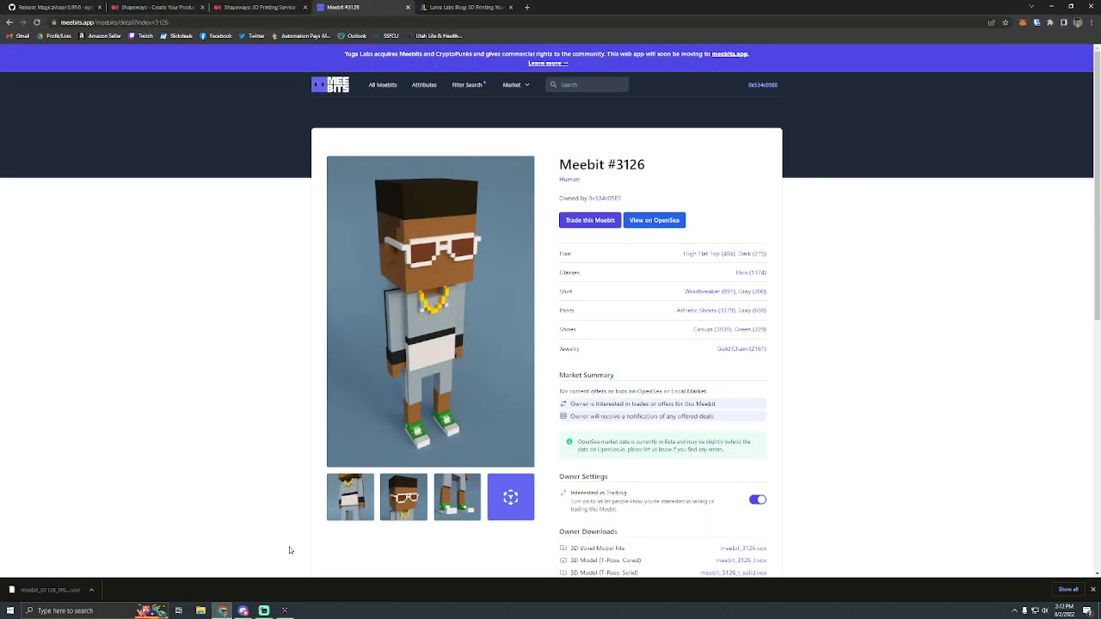
pyautogui.click(491, 10)
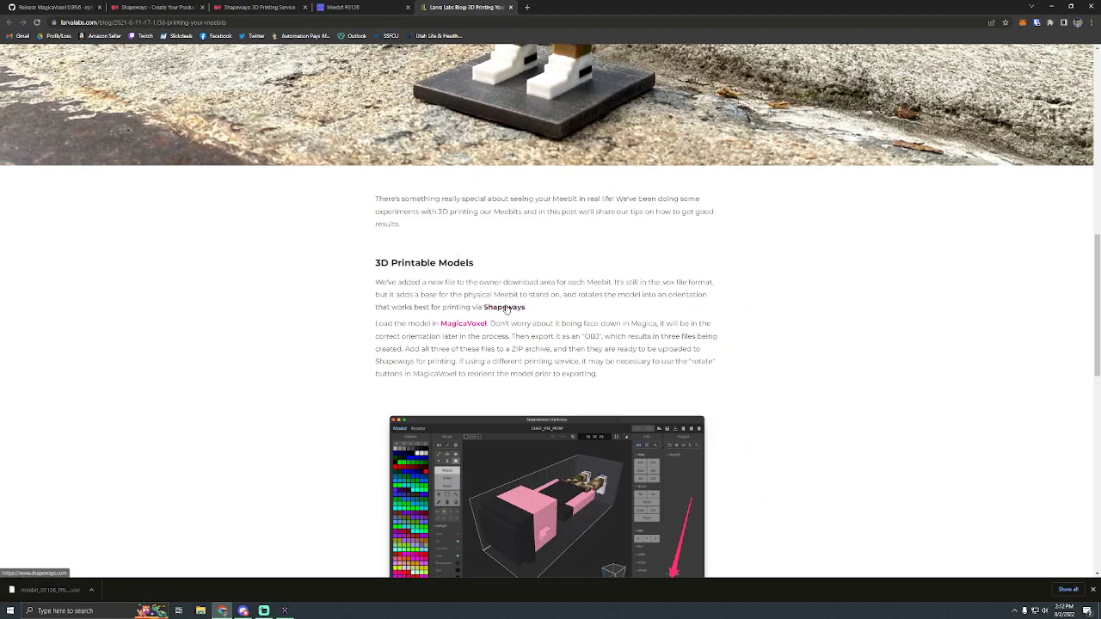
pyautogui.click(252, 10)
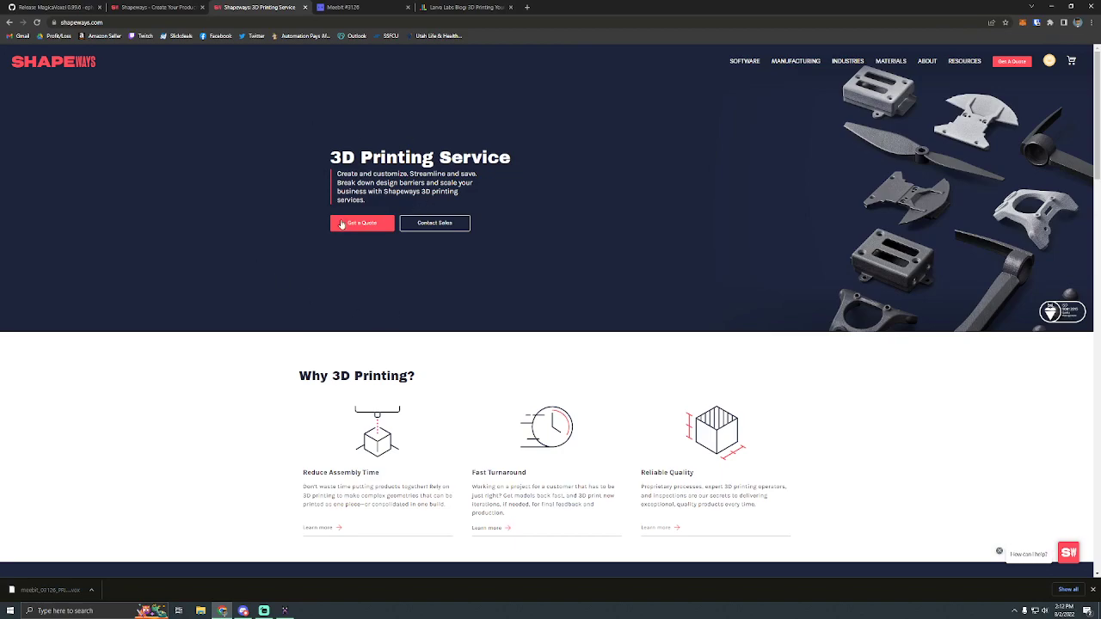
# Step: Start a new quote, cancel uploading meebit_03126_PRINT, and close the unused upload tab
pyautogui.click(359, 223)
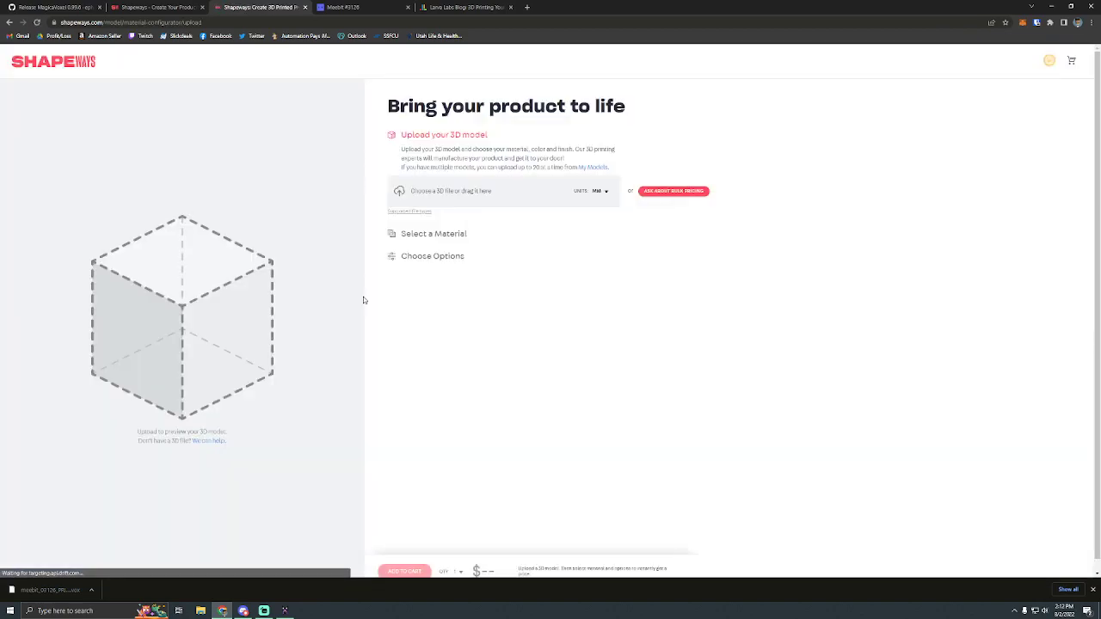
pyautogui.click(445, 191)
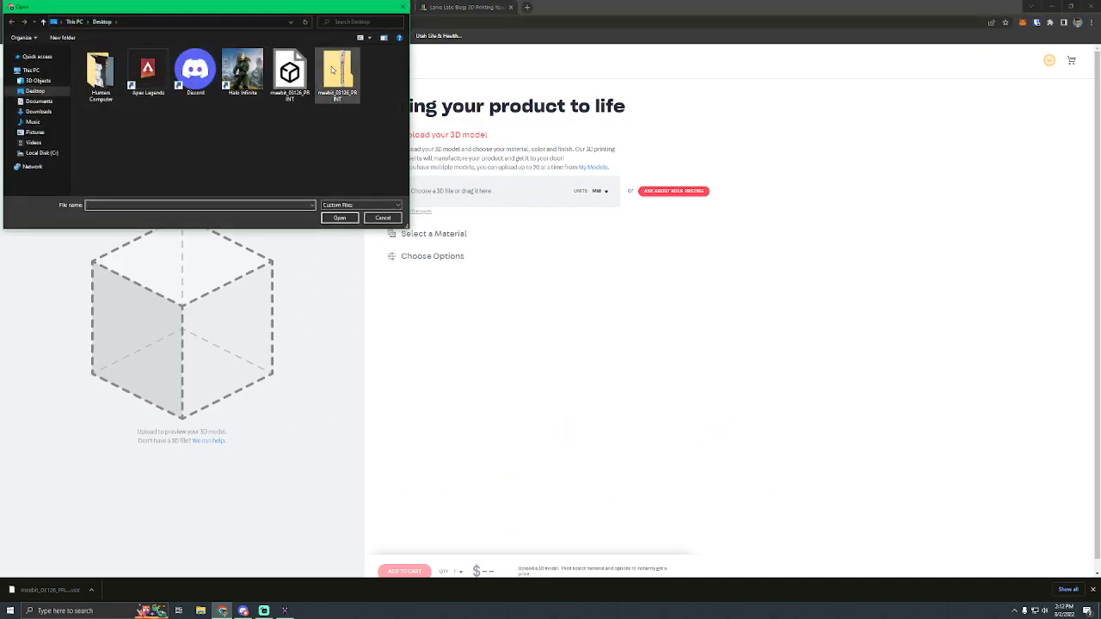
pyautogui.click(331, 86)
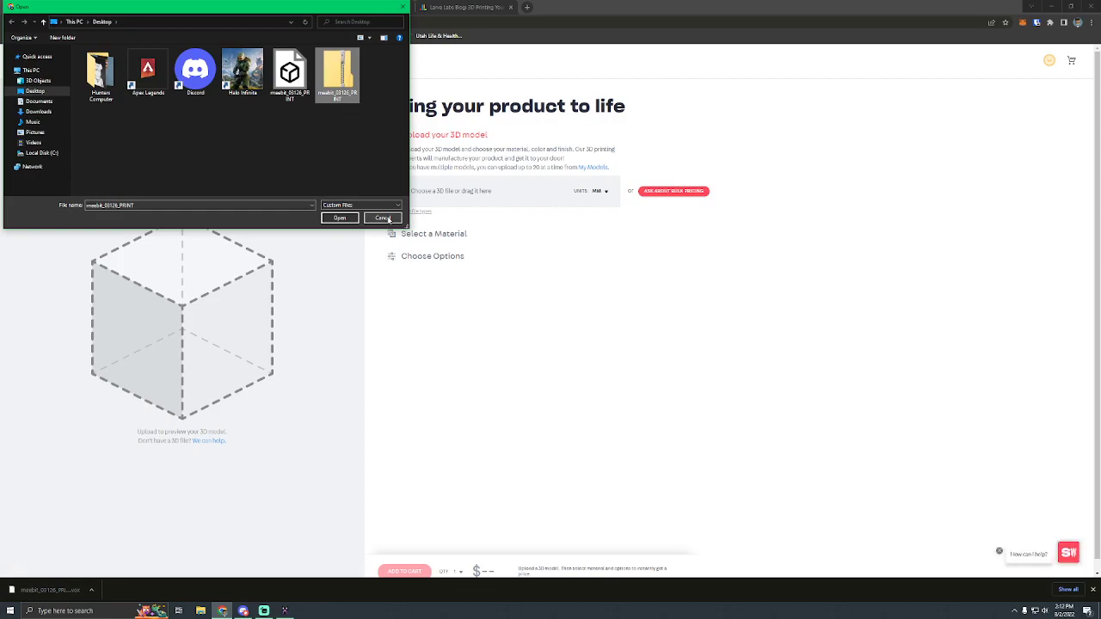
pyautogui.click(383, 219)
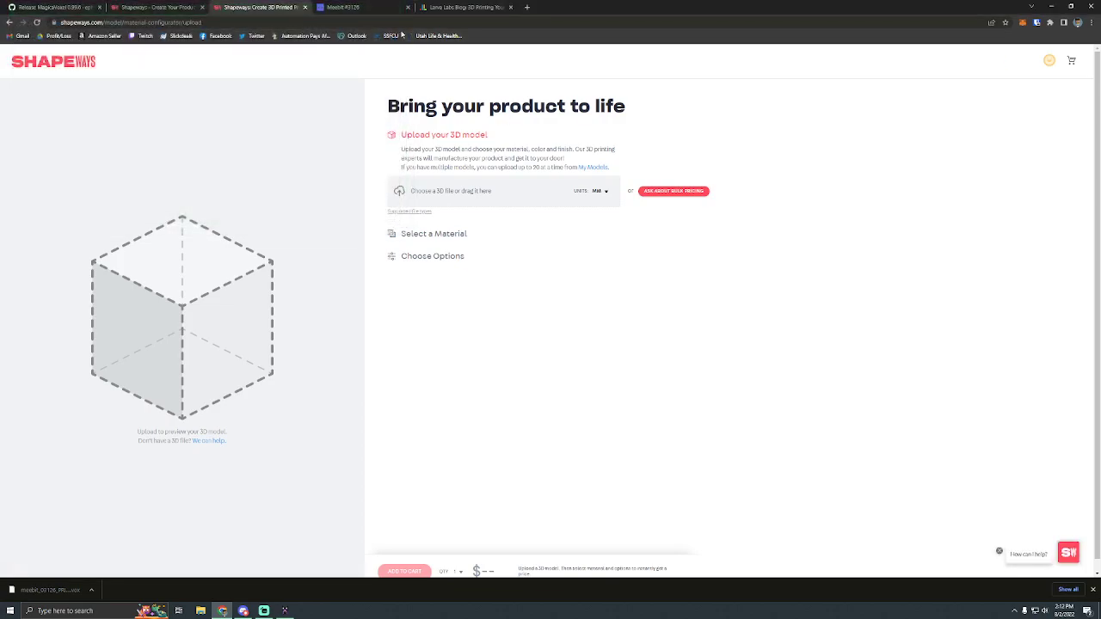
pyautogui.click(305, 7)
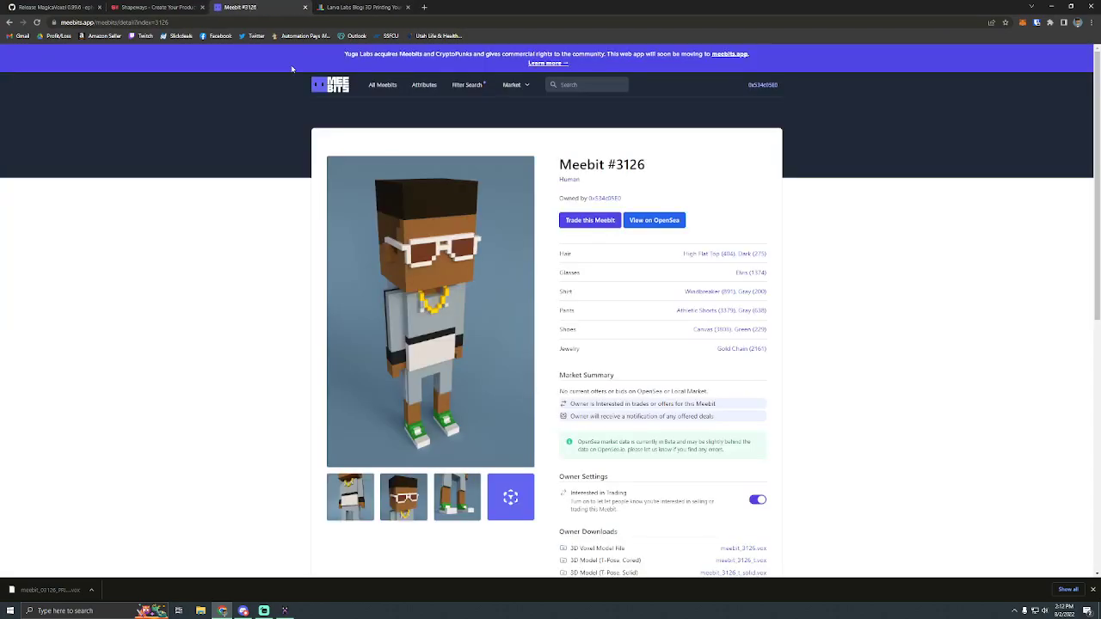
# Step: Return to the uploaded meebit 03126 PRINT model and rotate its preview to a front view
pyautogui.click(182, 8)
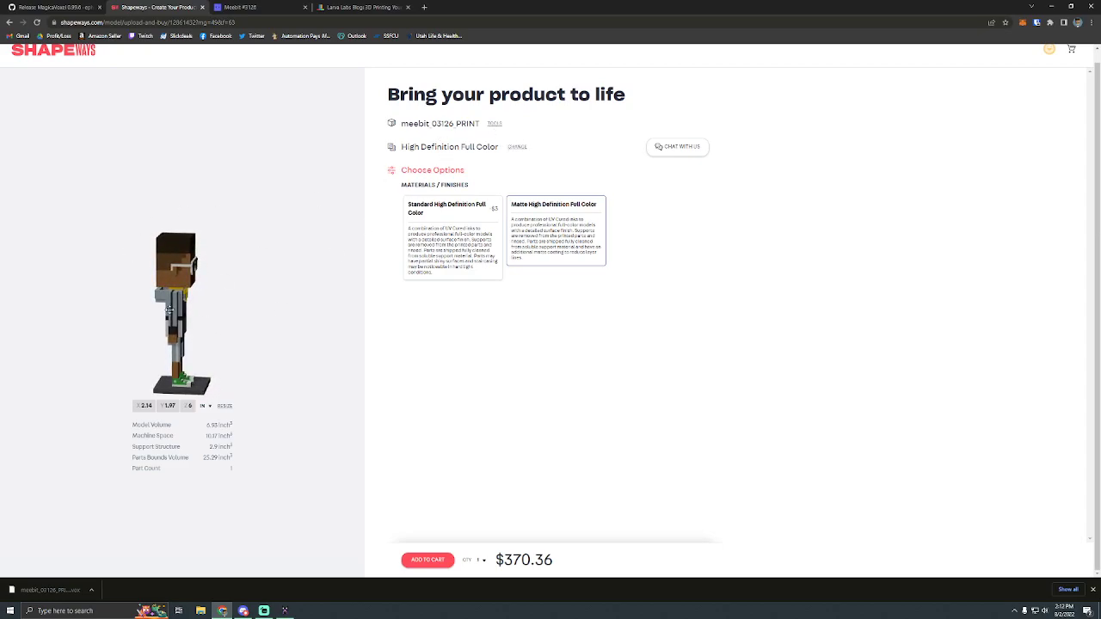
pyautogui.moveTo(169, 310); pyautogui.dragTo(90, 292)
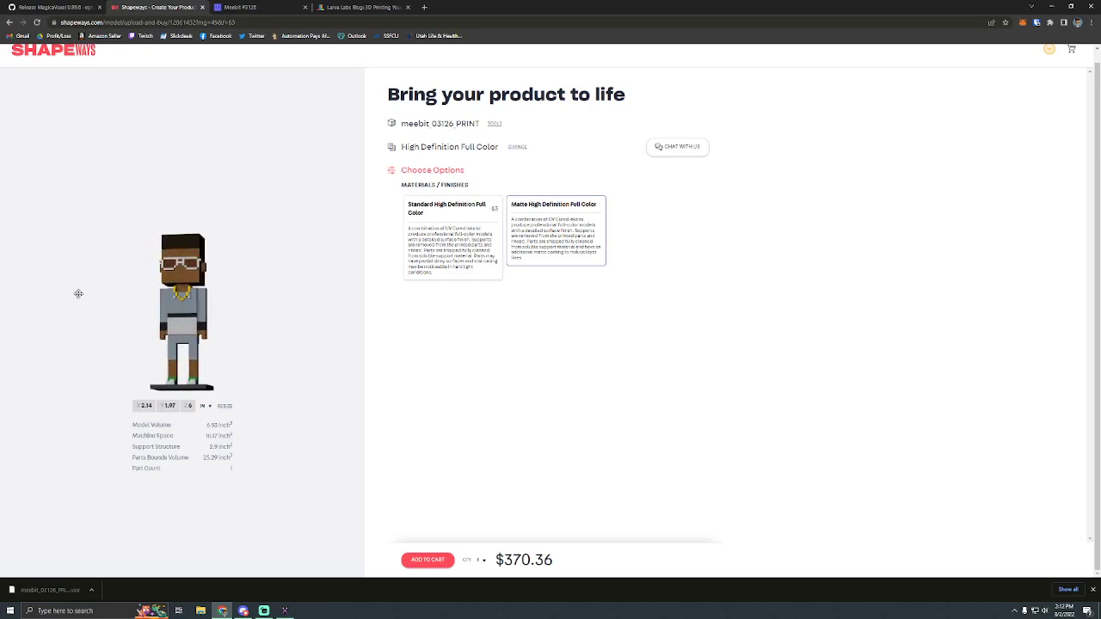
# Step: Resize the model in inches, changing its Z height from 15.24 to 6, and save
pyautogui.click(224, 406)
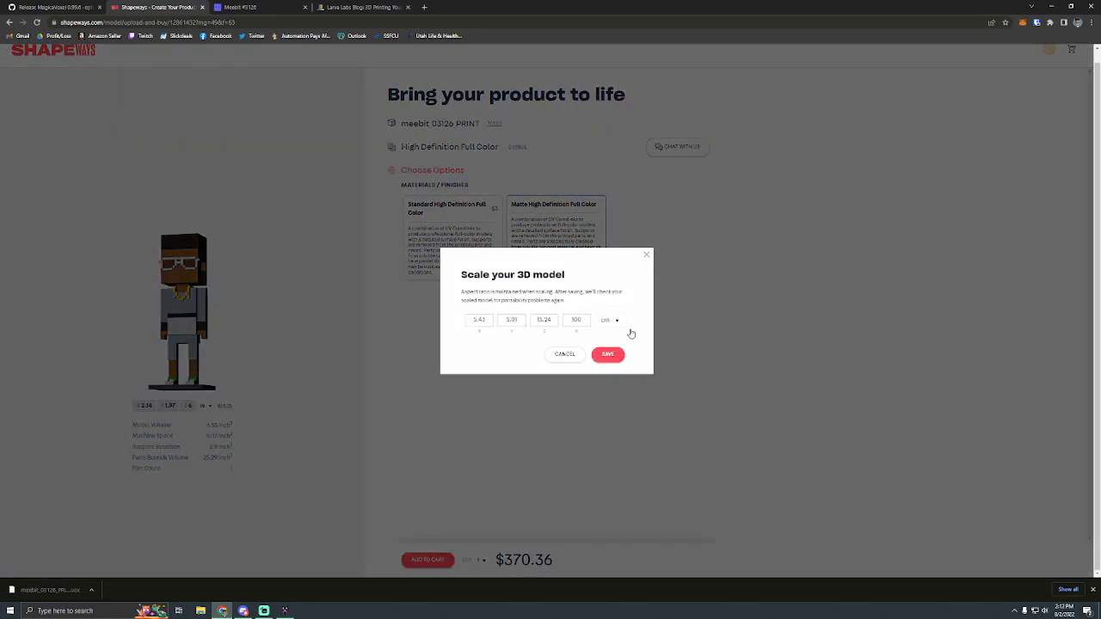
pyautogui.click(616, 324)
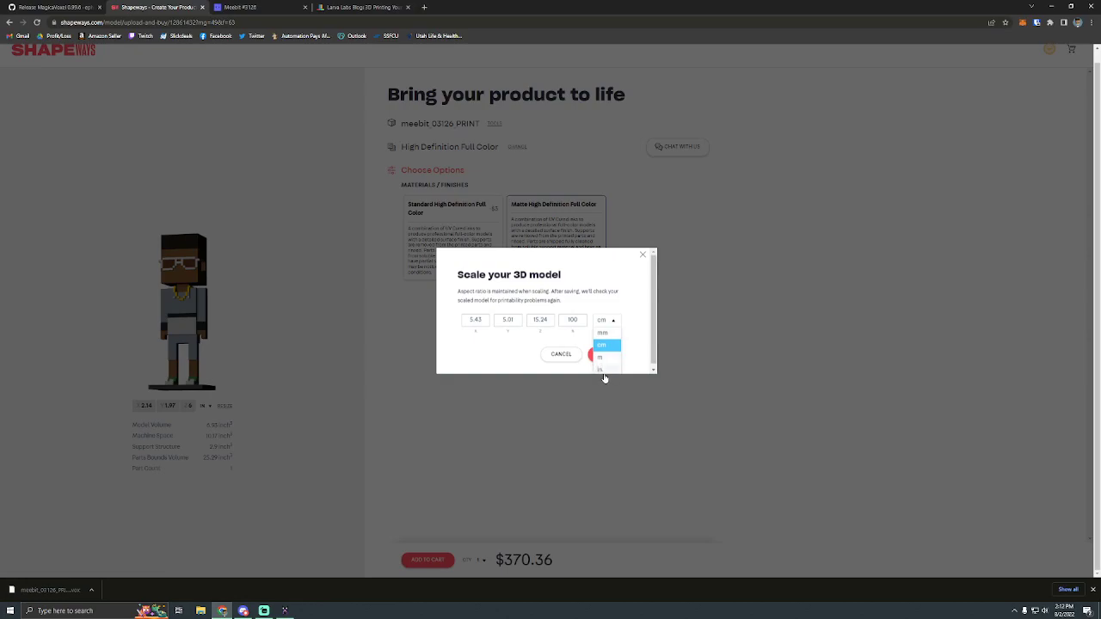
pyautogui.click(604, 370)
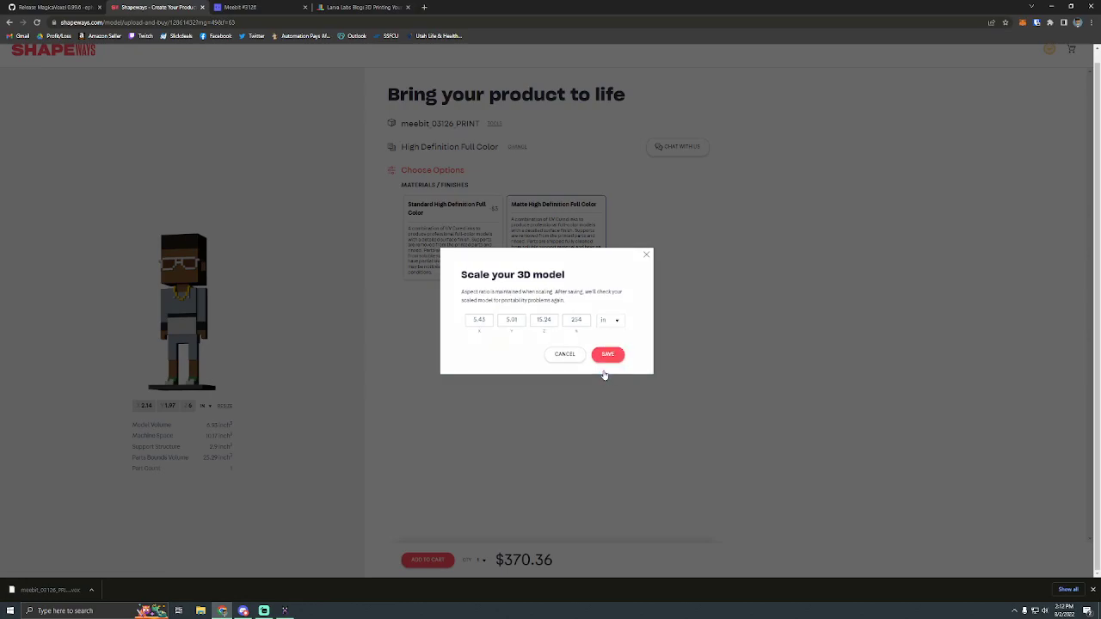
pyautogui.doubleClick(544, 320)
pyautogui.write('6')
pyautogui.click(608, 355)
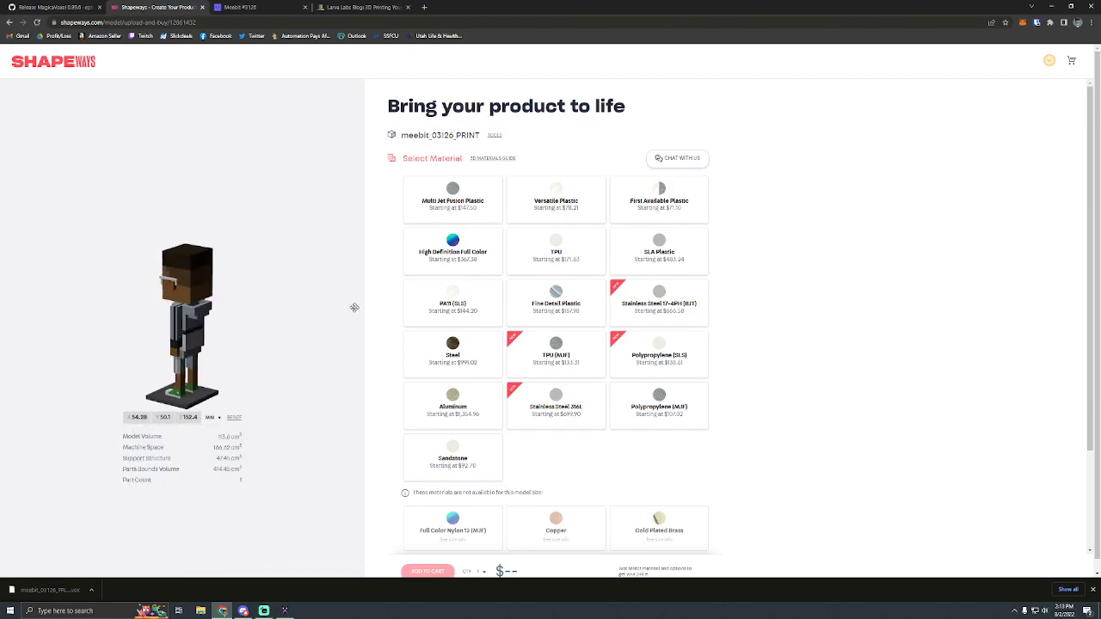
# Step: Switch the model's displayed dimensions from MM to IN, showing 2.14 × 1.97 × 6 inches
pyautogui.click(218, 418)
pyautogui.click(211, 446)
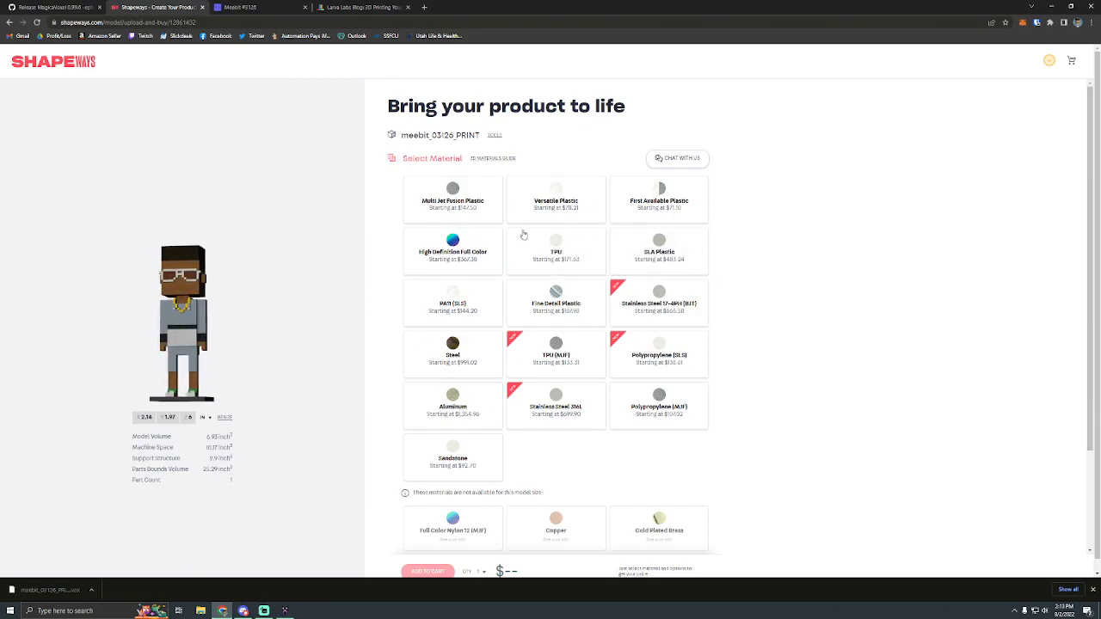
# Step: Choose High Definition Full Color as the material with the Matte finish
pyautogui.click(457, 246)
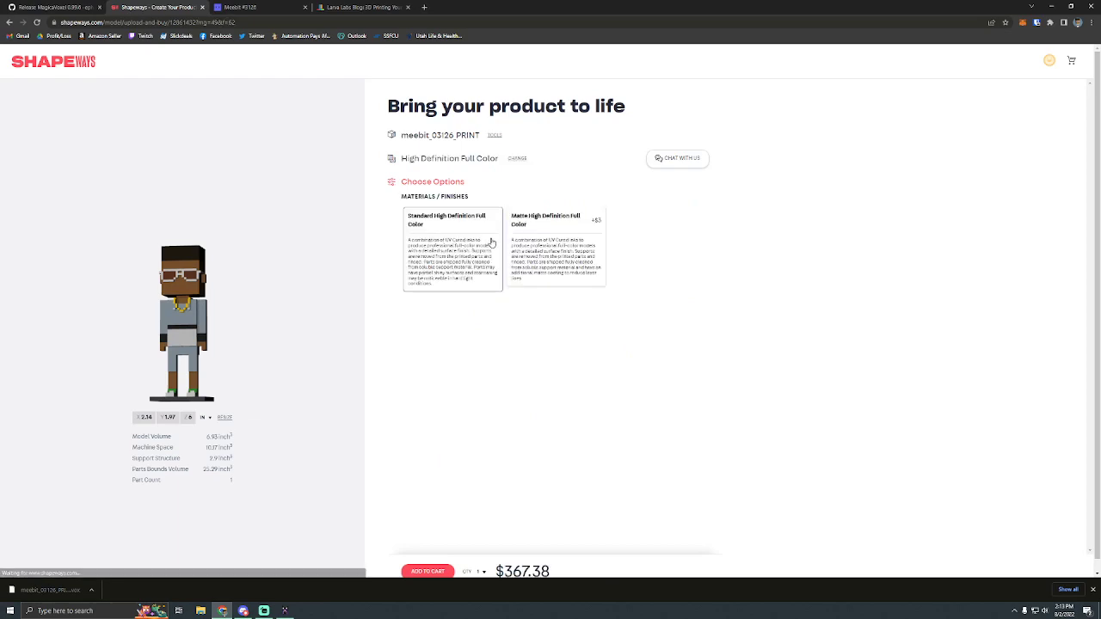
pyautogui.click(568, 245)
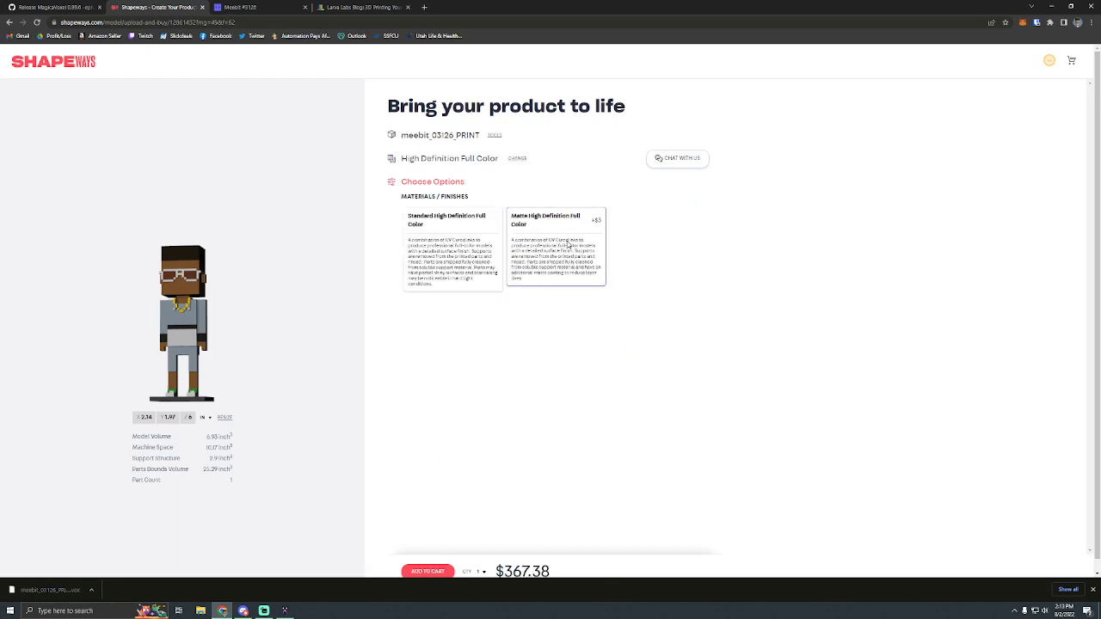